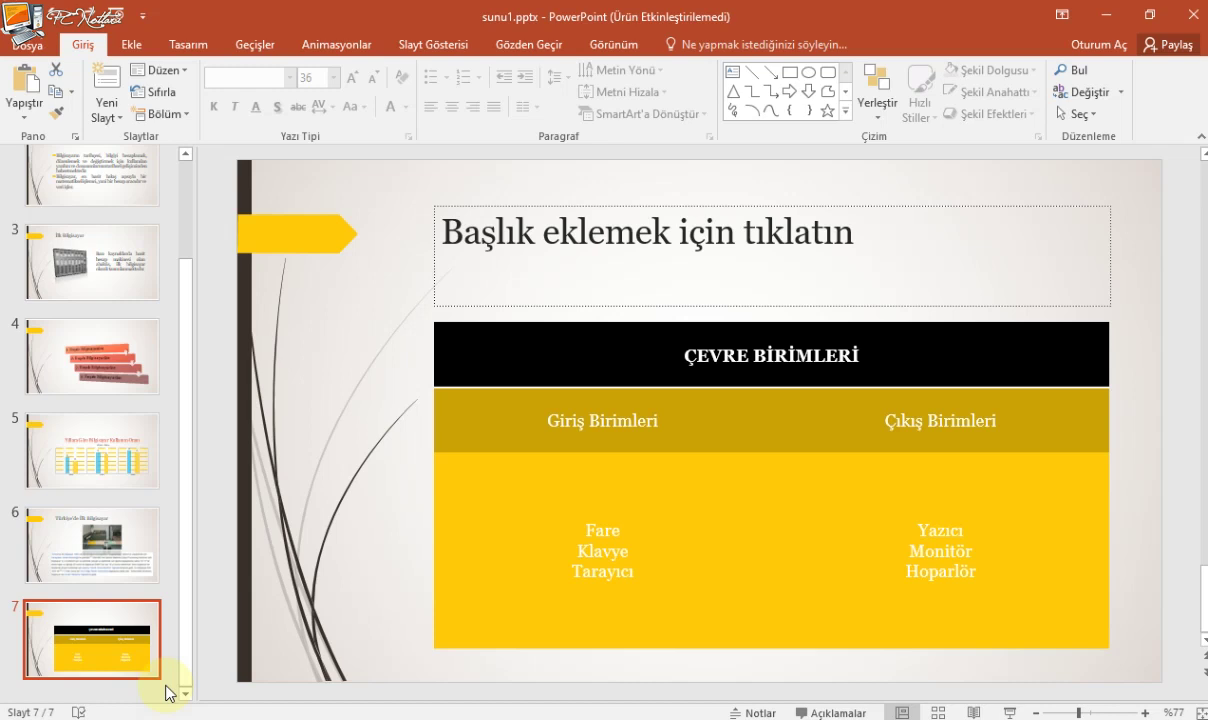
# - Insert a new blank slide 8 directly after slide 7
pyautogui.click(167, 689)
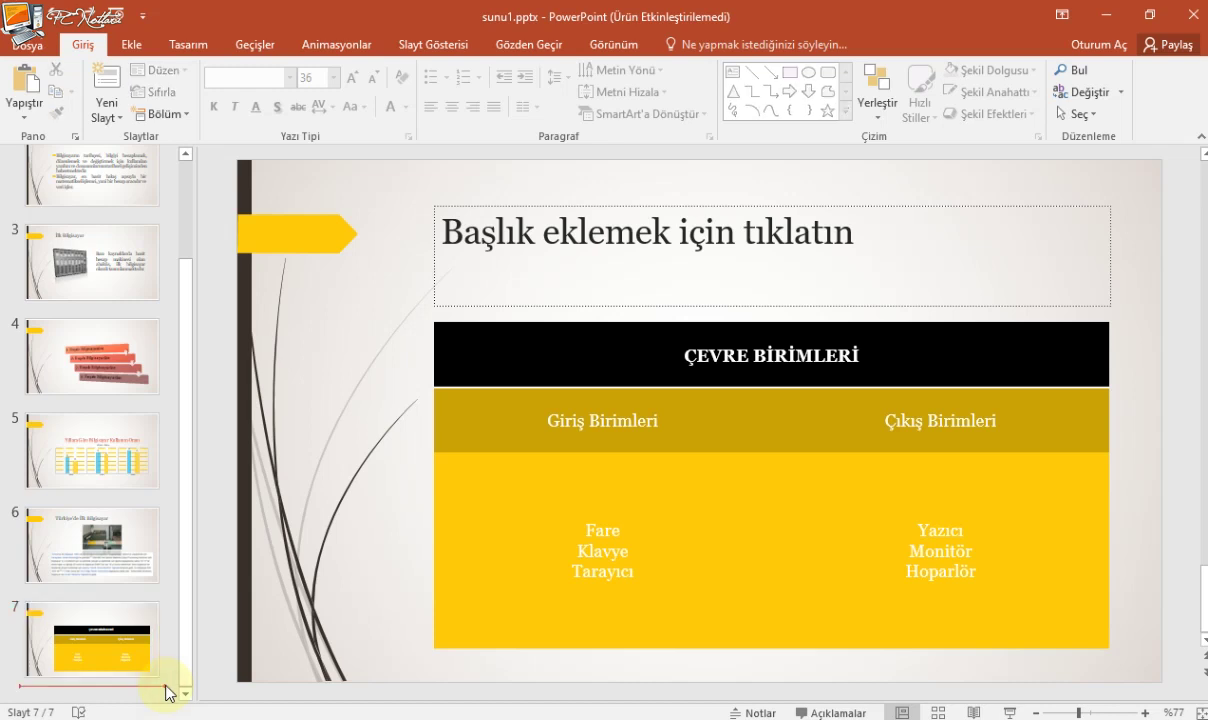
pyautogui.press('Return')
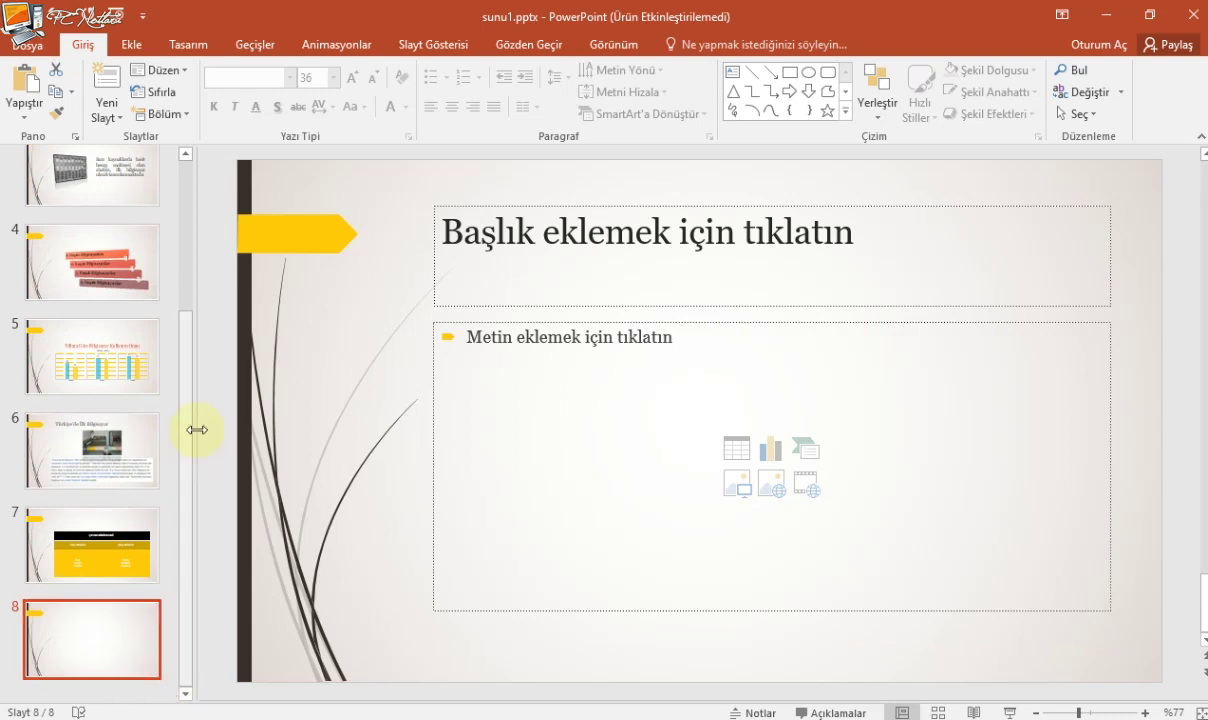
# - Look through the WordArt gallery on the Ekle tab and close it without picking a style
pyautogui.click(130, 46)
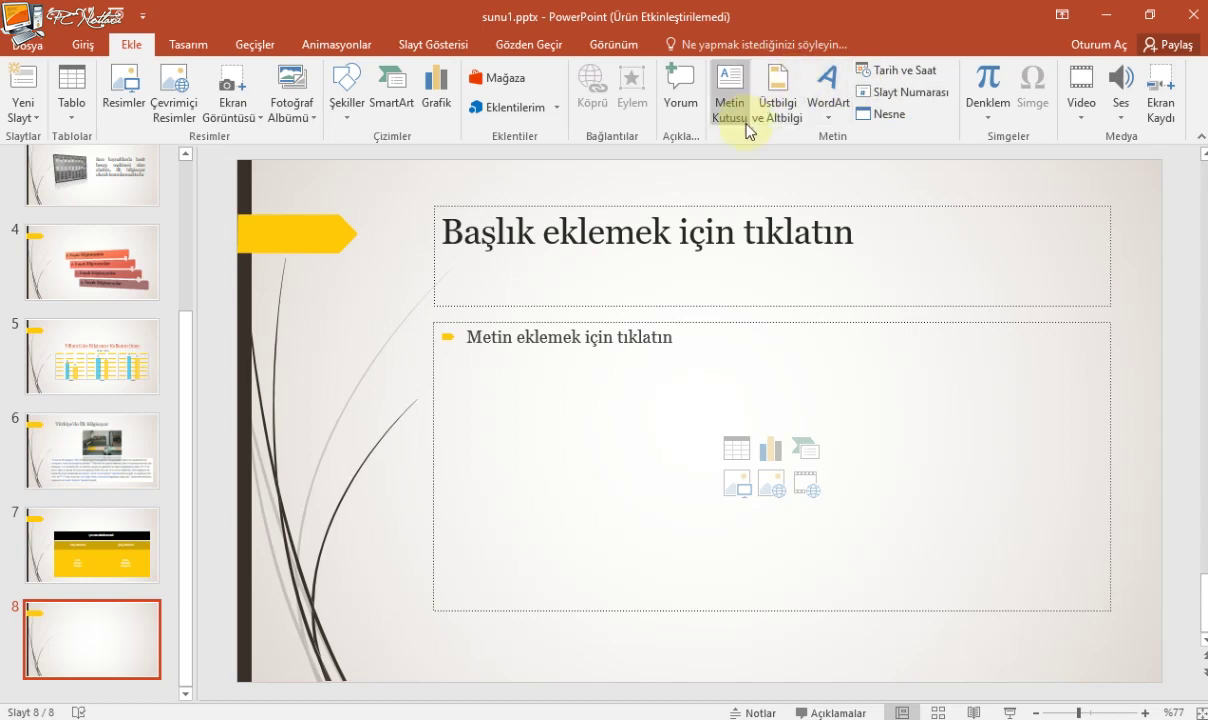
pyautogui.click(828, 105)
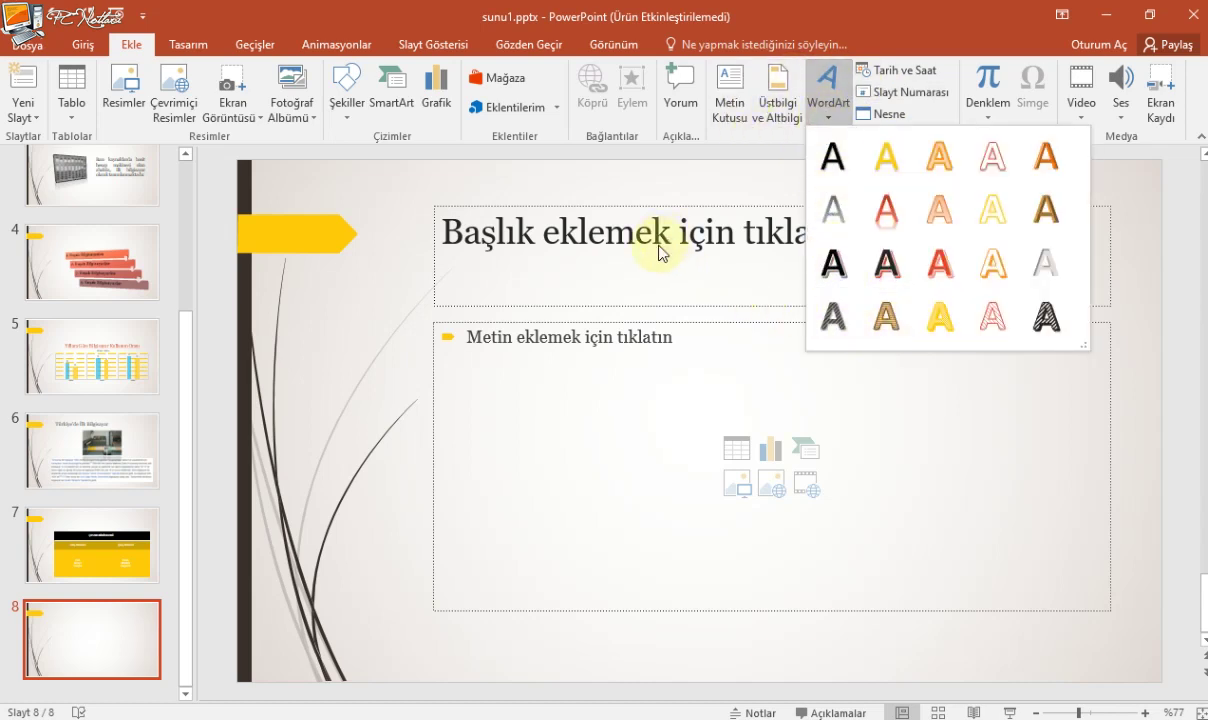
pyautogui.click(556, 234)
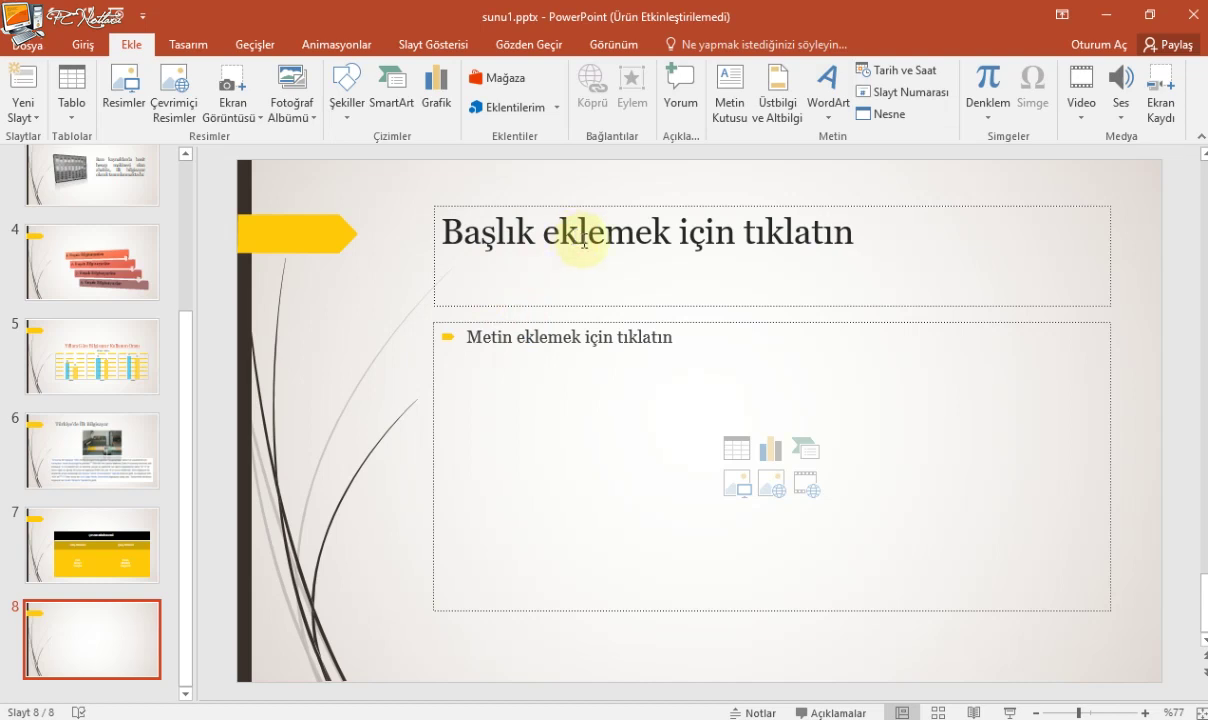
# - Type '1. Kuşak Bilgisayarlar' into slide 8's title and select the whole line
pyautogui.click(584, 242)
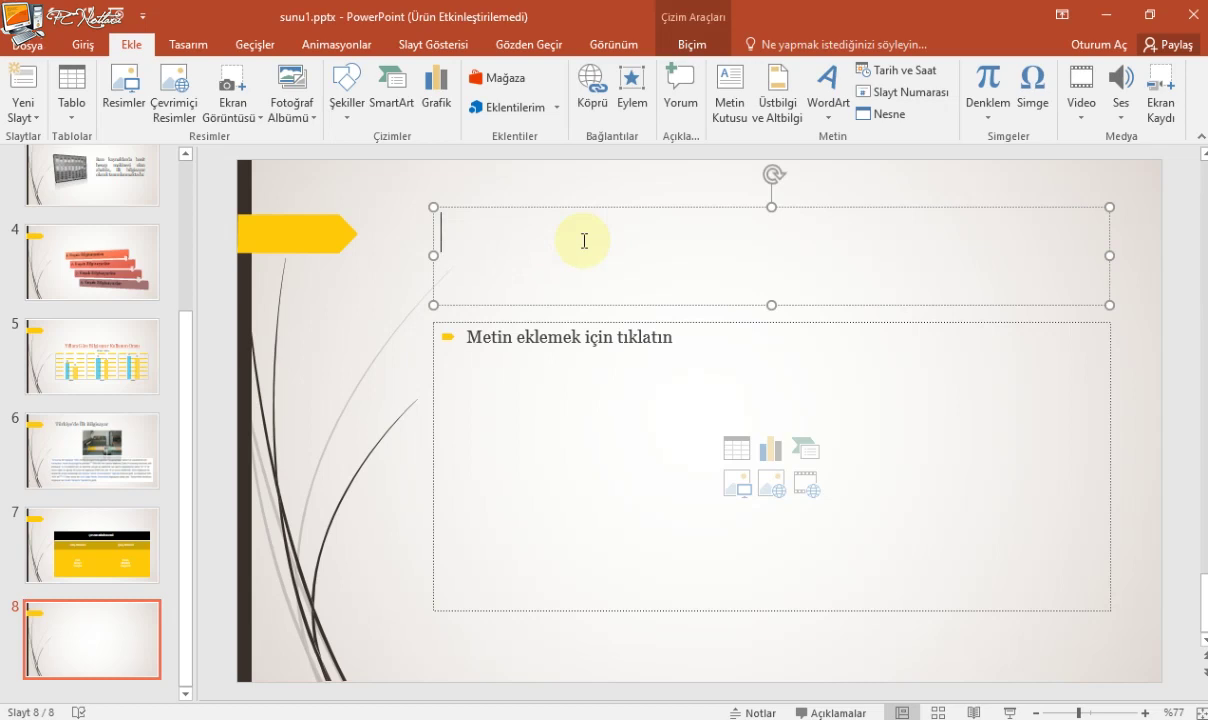
pyautogui.write('1. Ku')
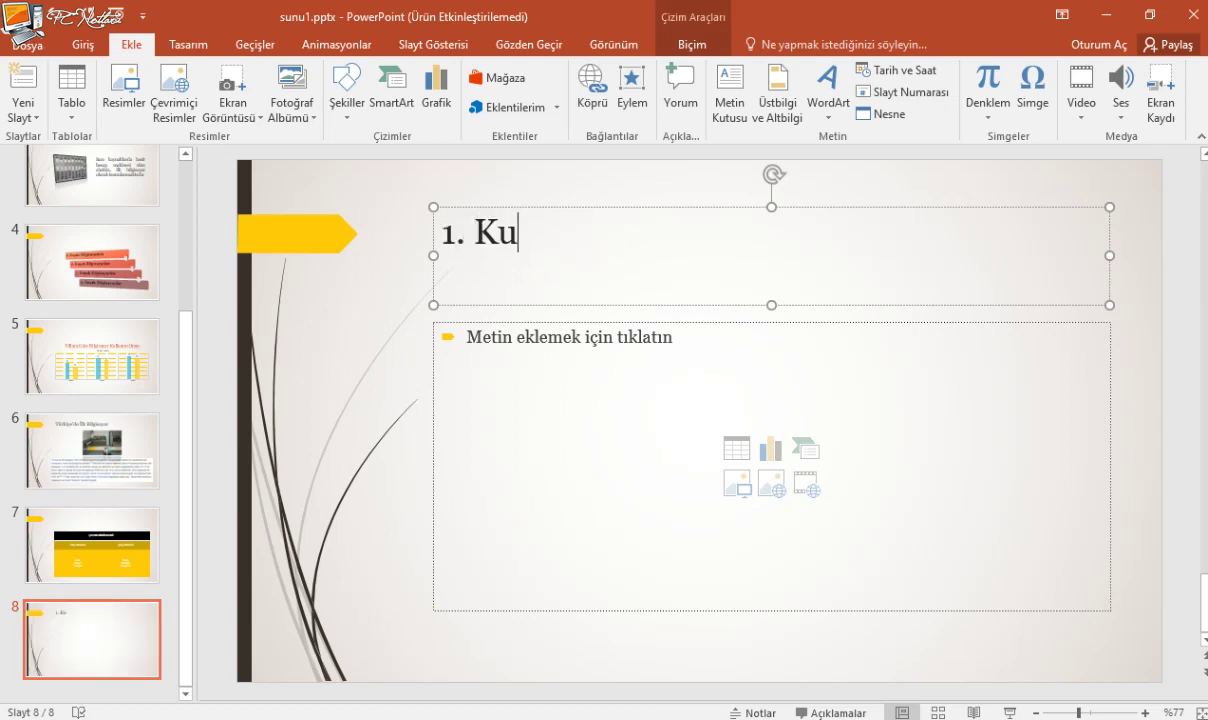
pyautogui.write('şak Bilg')
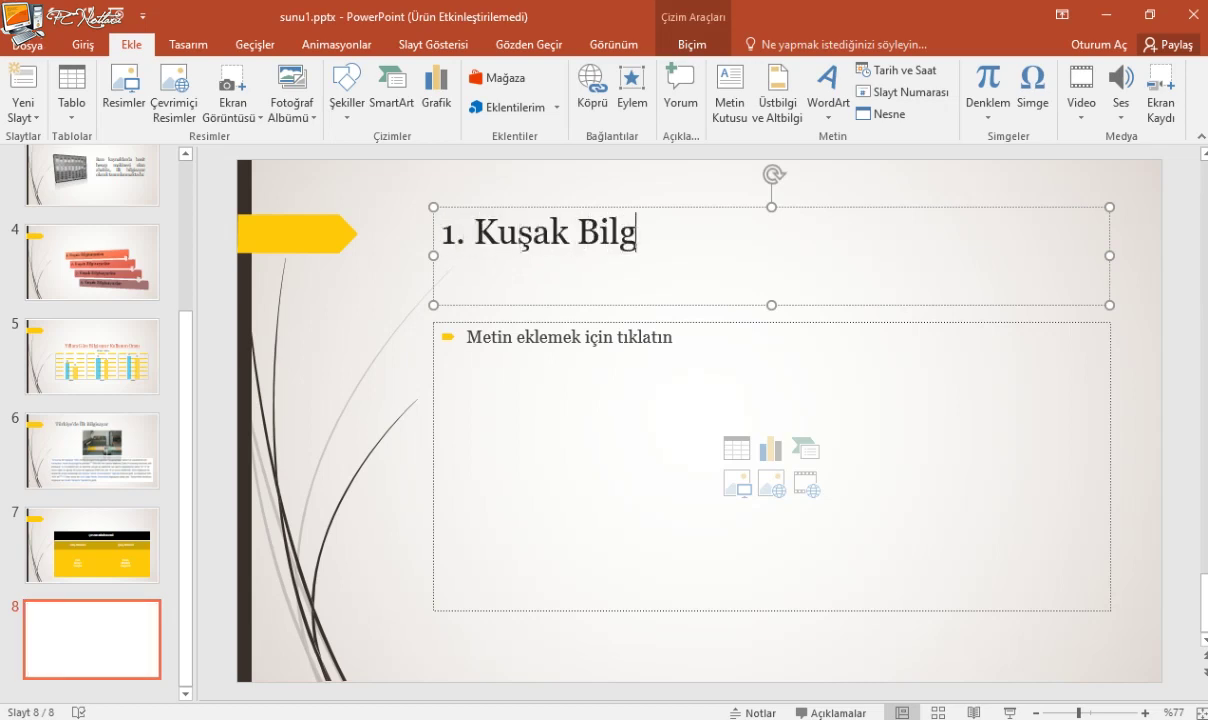
pyautogui.write('isayarlar')
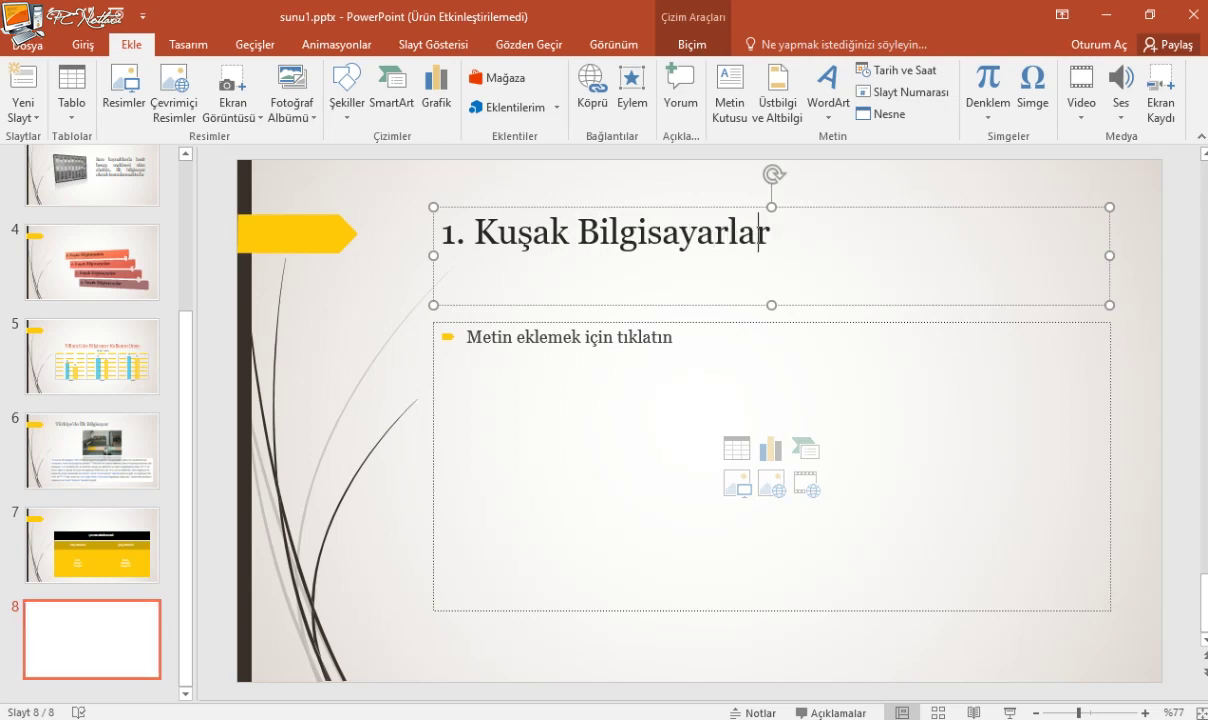
pyautogui.click(636, 234)
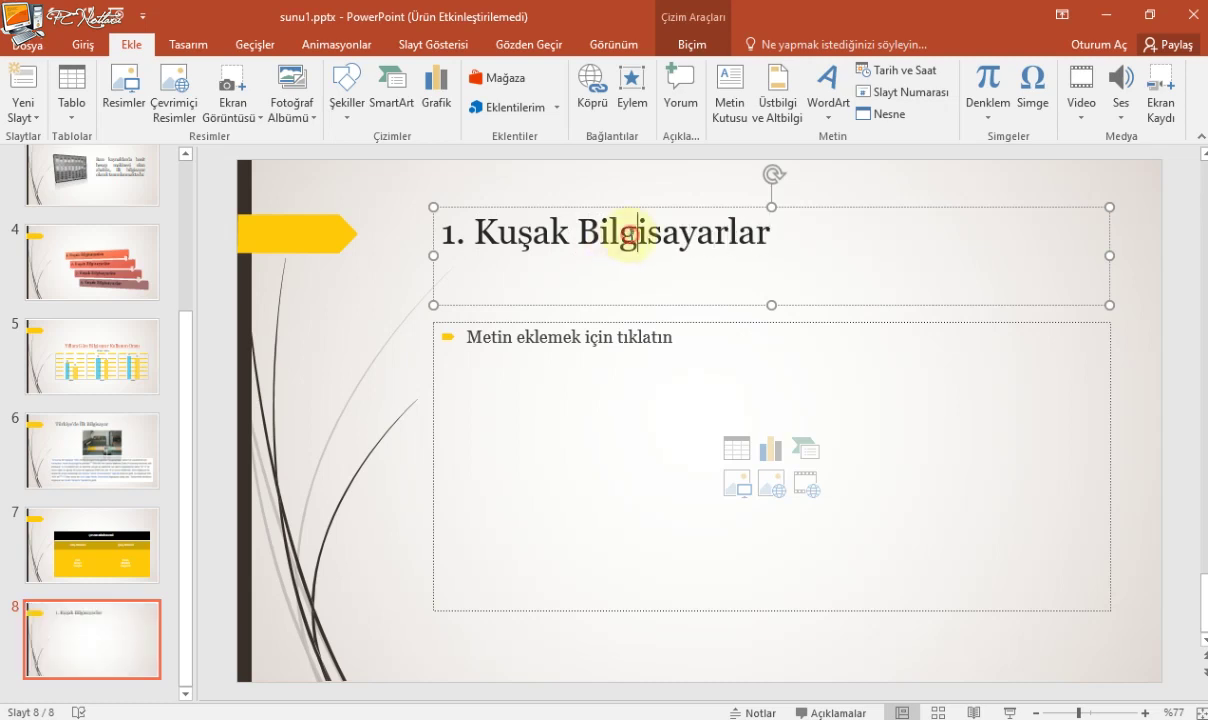
pyautogui.tripleClick(631, 238)
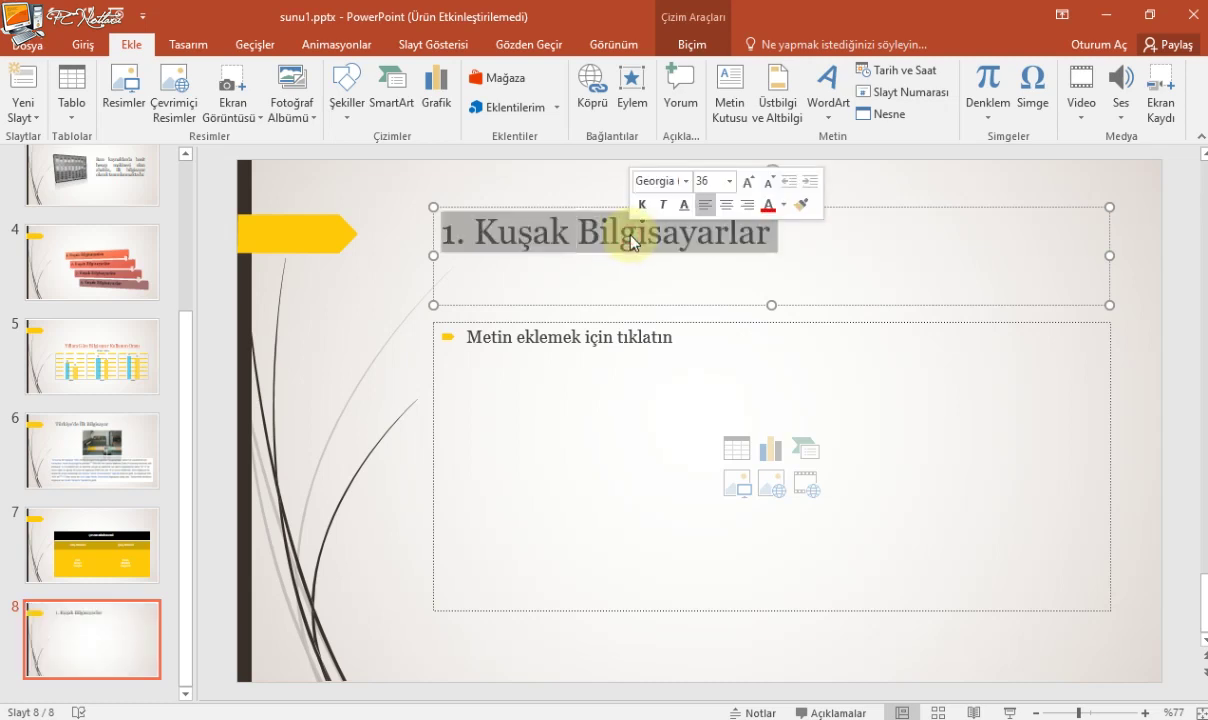
# - Apply the last striped patterned WordArt style to the title, replacing a trial red style
pyautogui.click(693, 48)
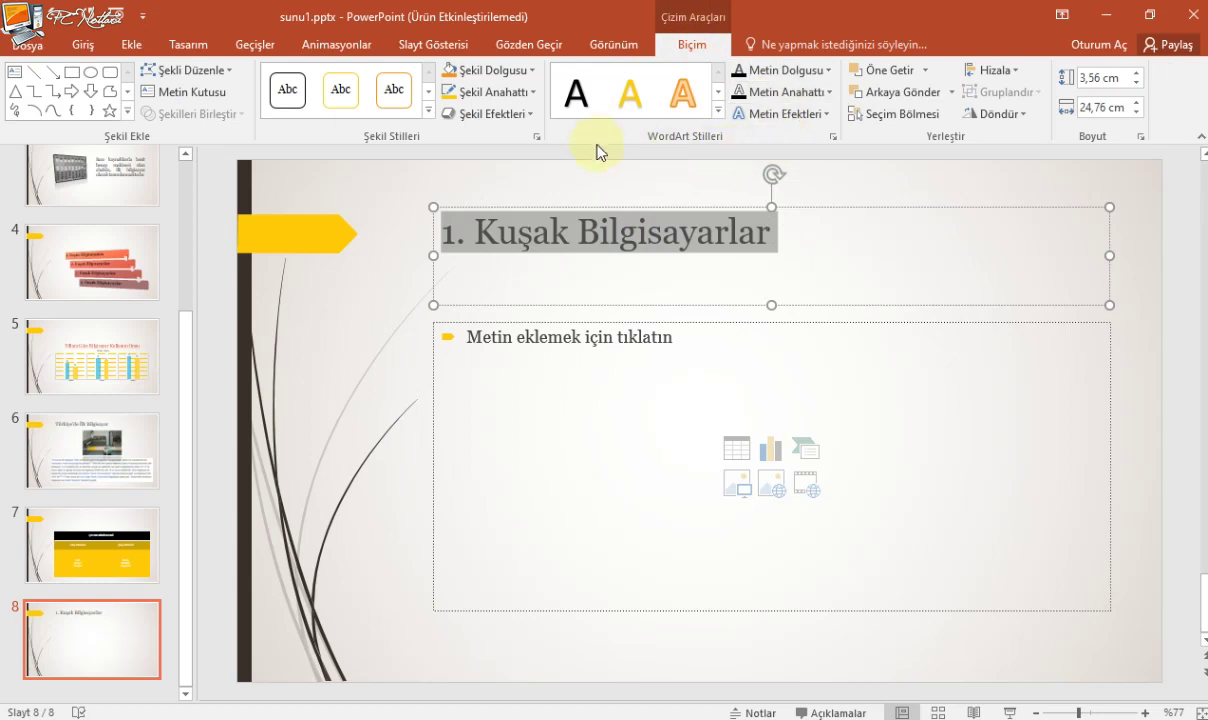
pyautogui.click(718, 110)
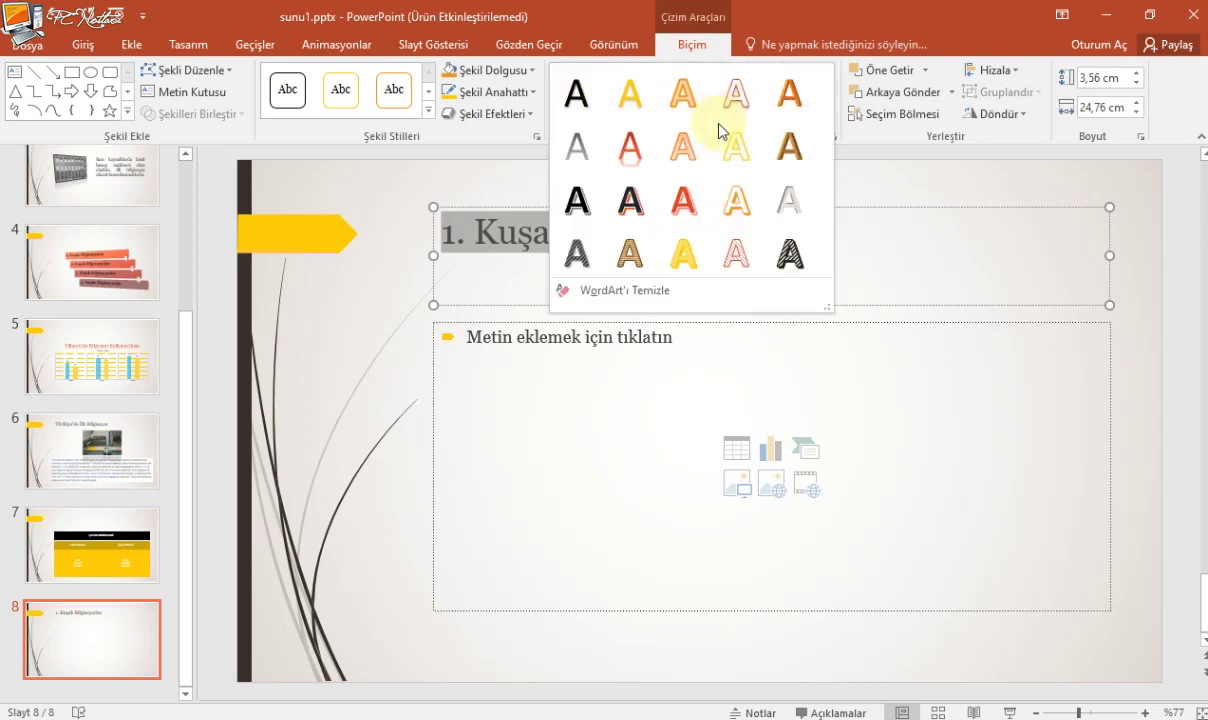
pyautogui.click(620, 165)
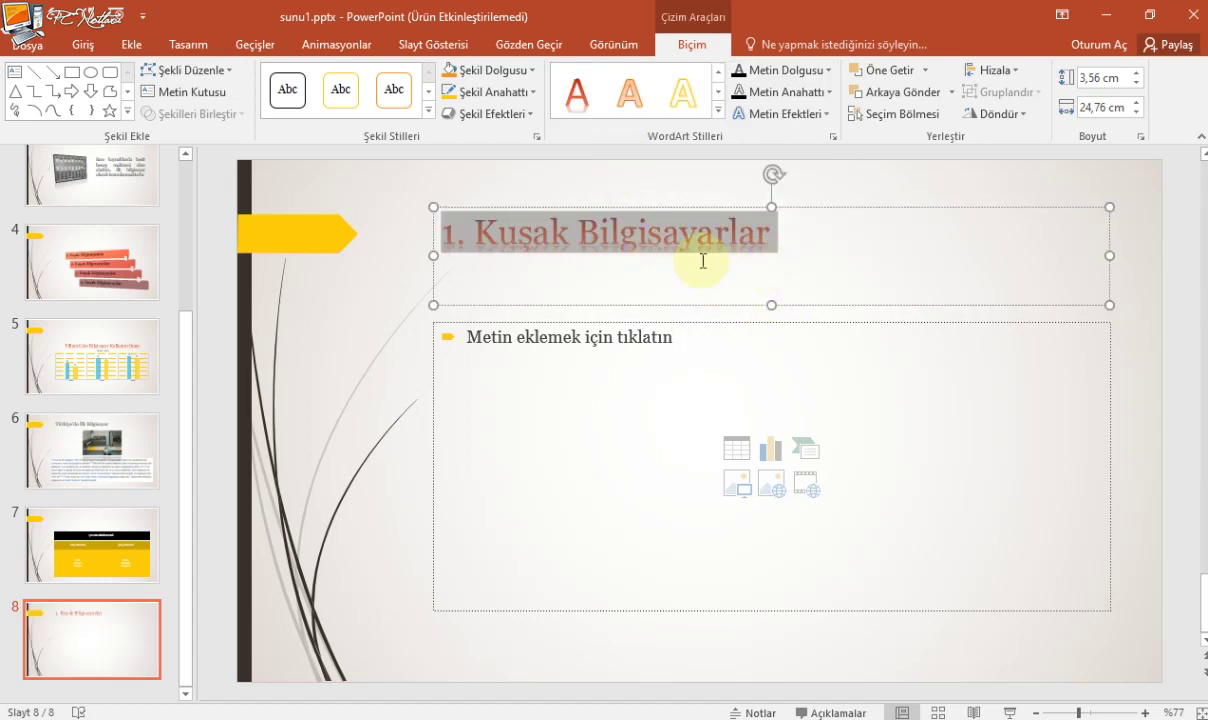
pyautogui.click(721, 111)
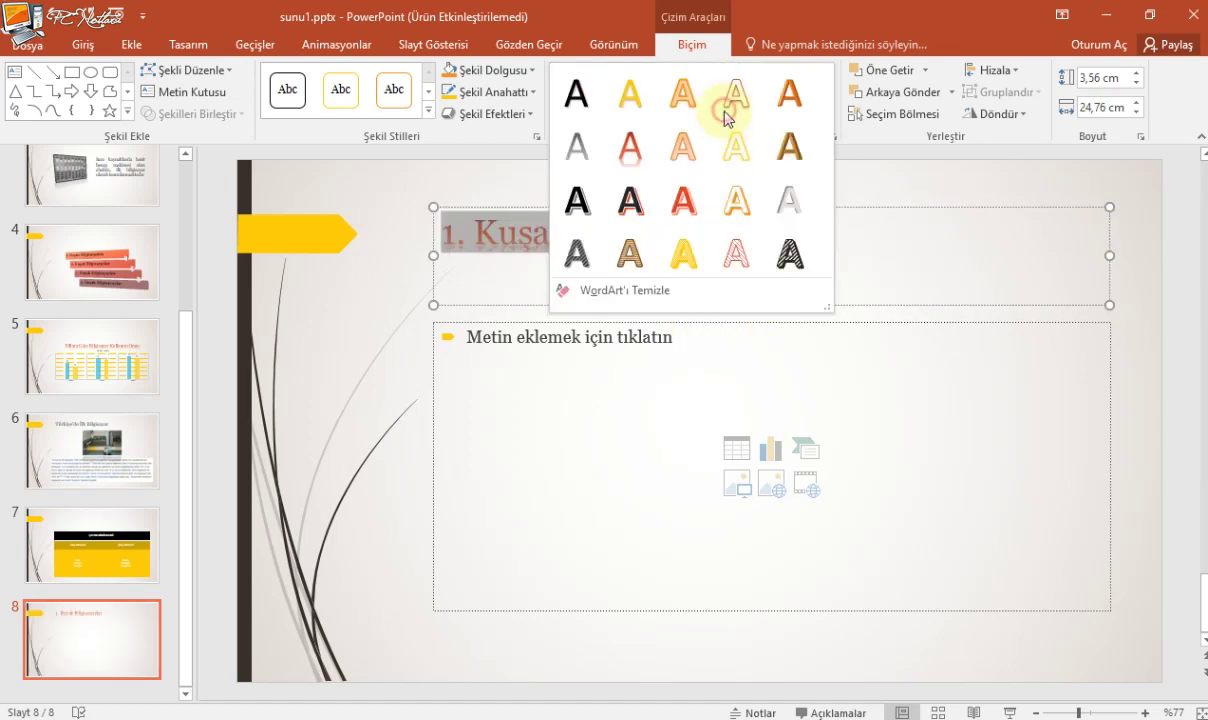
pyautogui.click(789, 257)
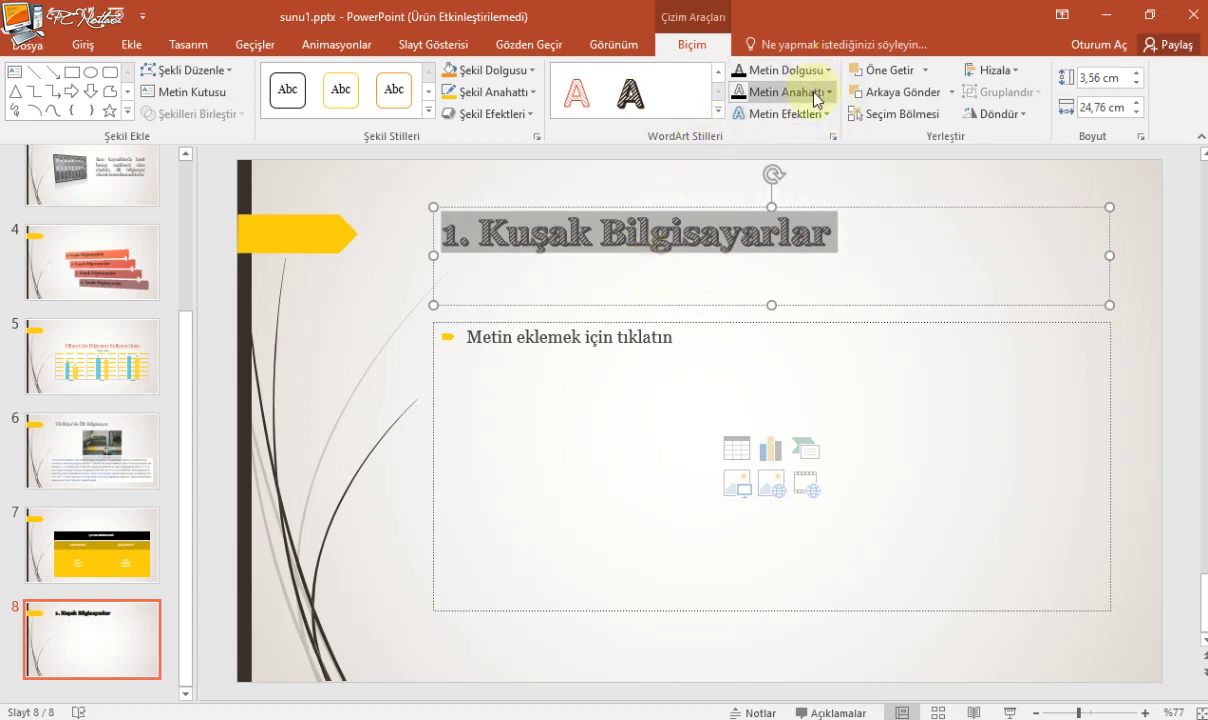
# - Give the patterned title a yellow glow from Metin Efektleri > Parlama
pyautogui.click(818, 93)
pyautogui.click(817, 94)
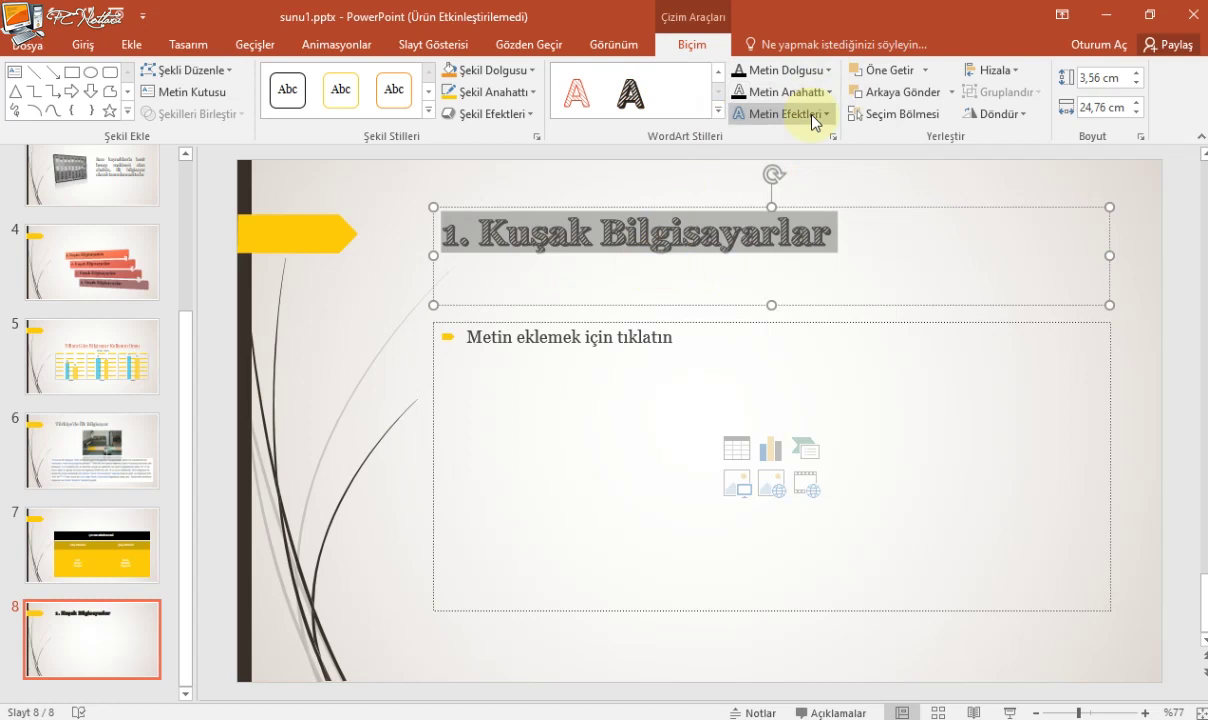
pyautogui.click(815, 118)
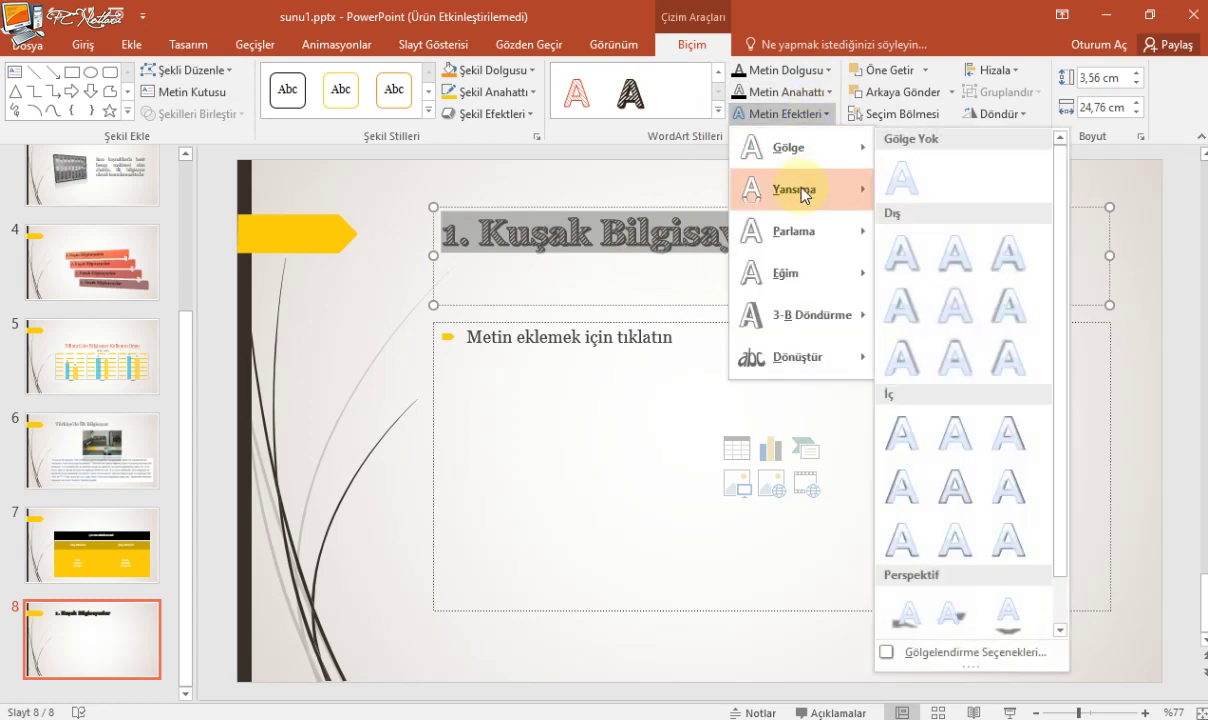
pyautogui.moveTo(800, 231)
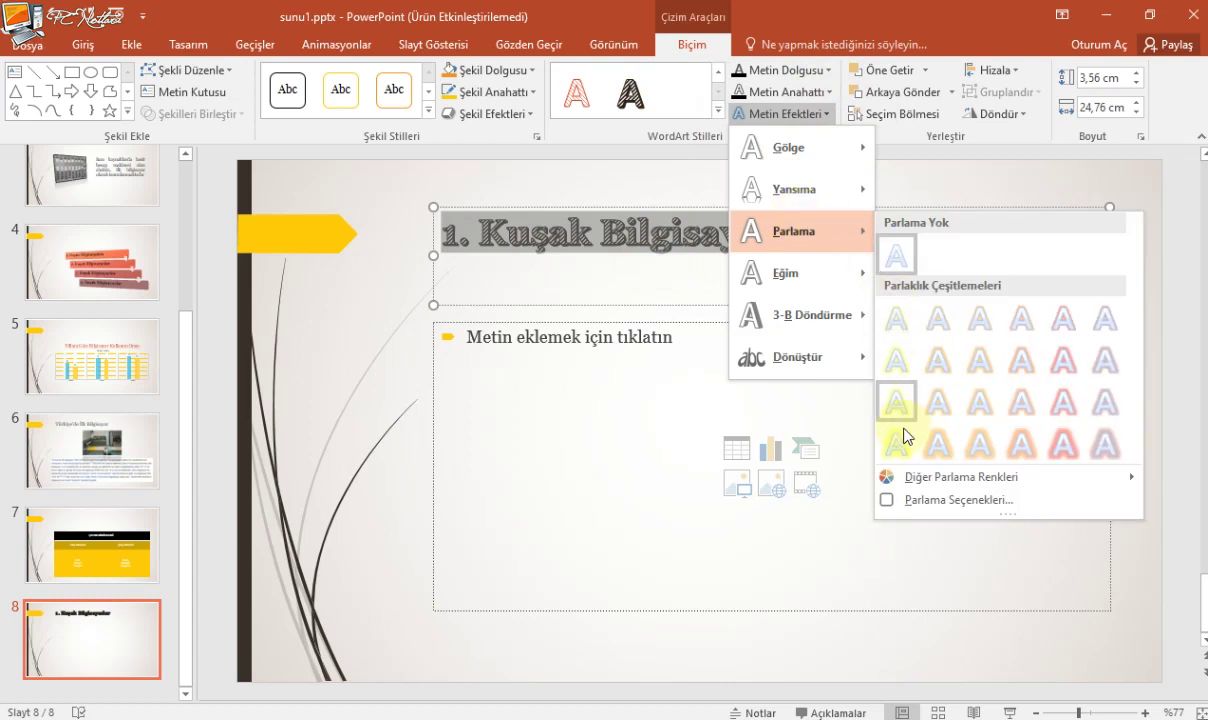
pyautogui.click(903, 431)
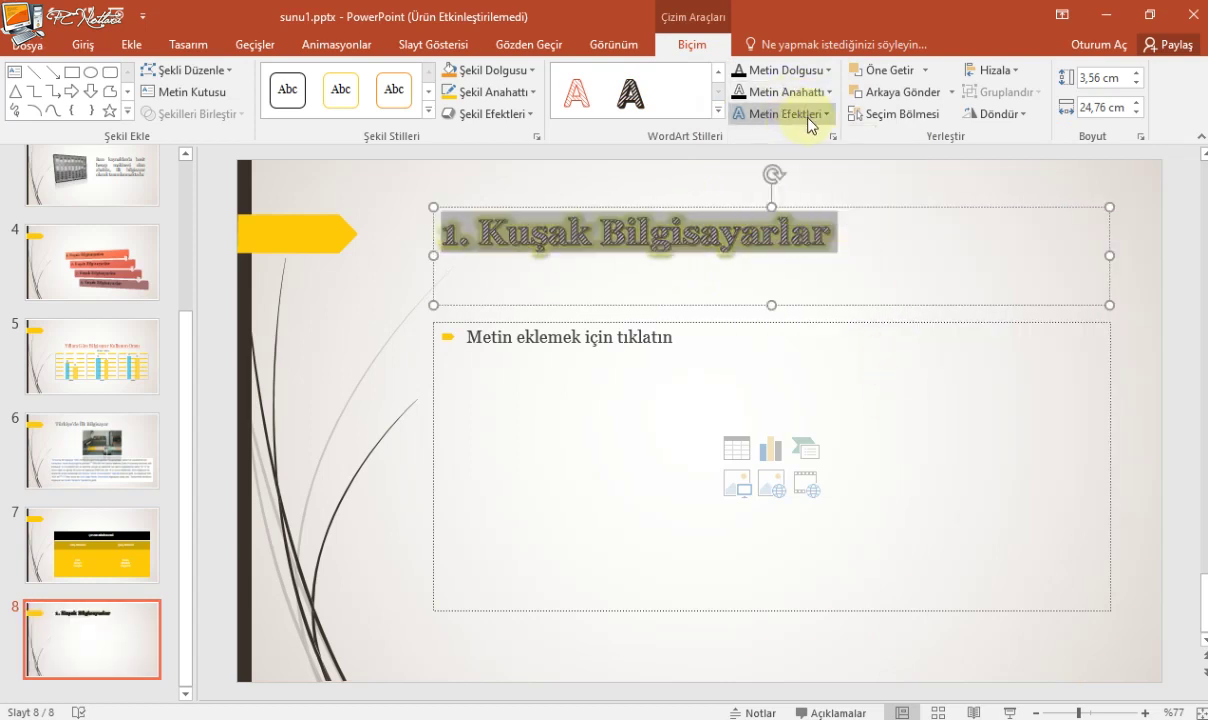
pyautogui.click(808, 118)
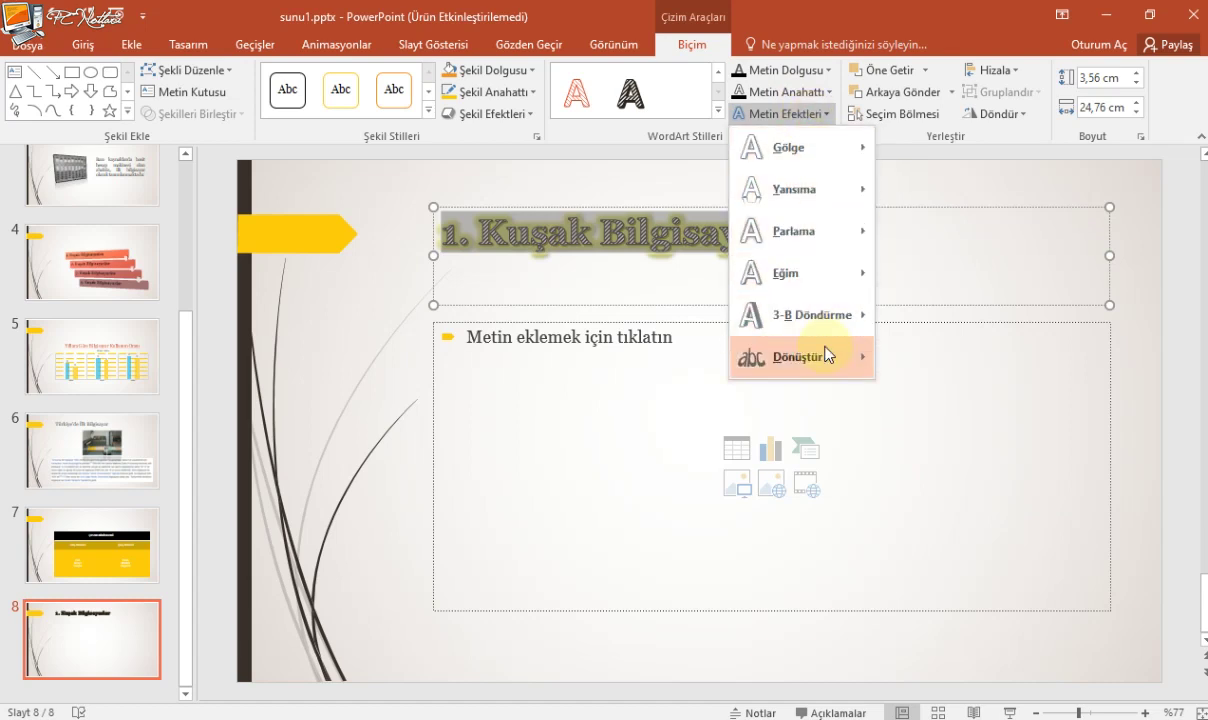
pyautogui.moveTo(797, 357)
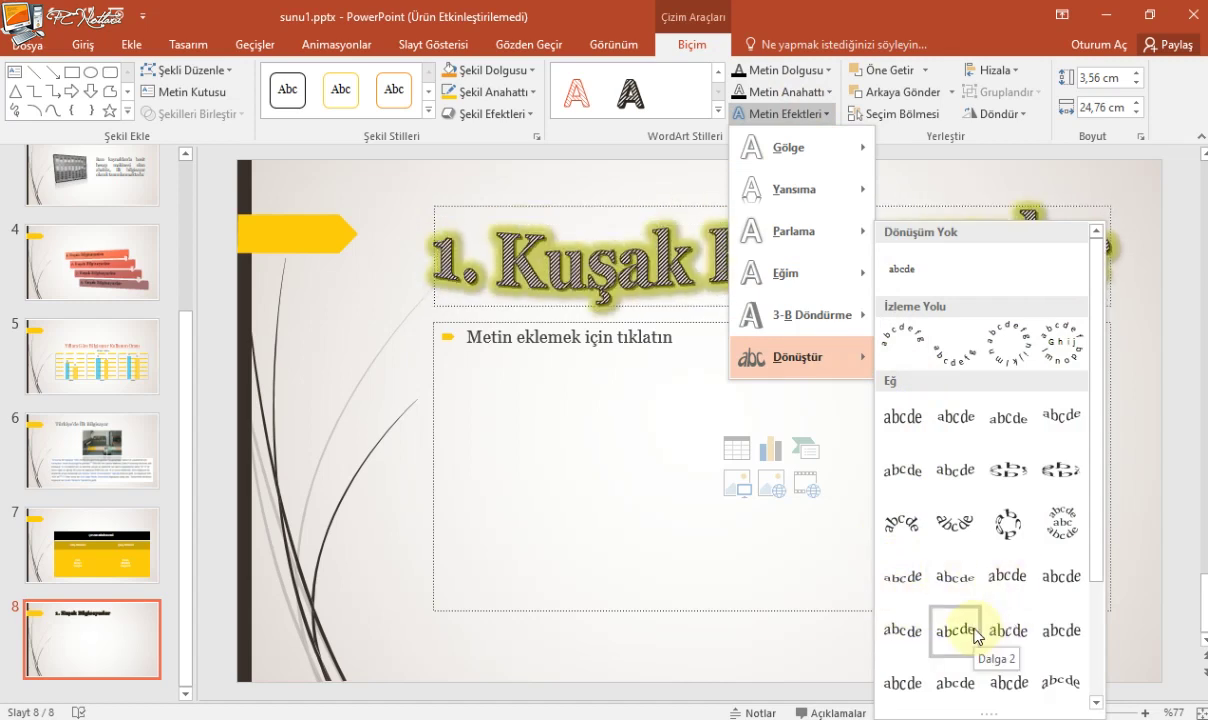
# - Apply the Dalga 2 wave transform to the title and drag its warp handle to tune the curve
pyautogui.click(975, 636)
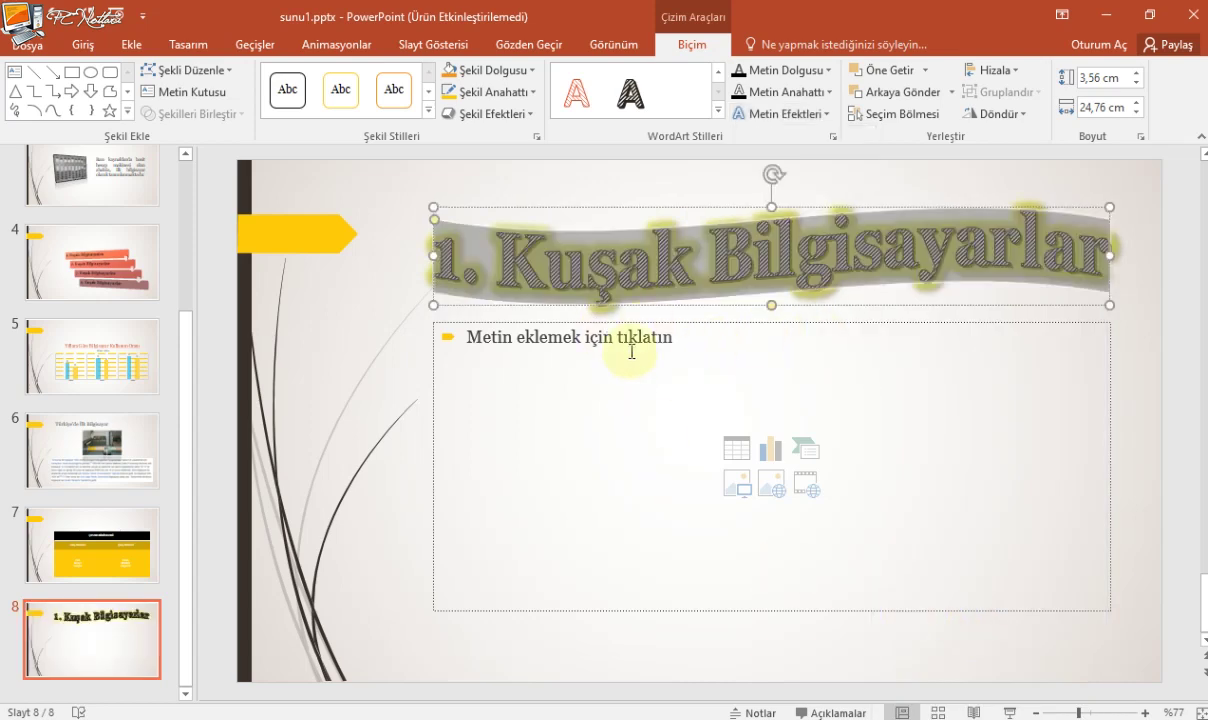
pyautogui.click(434, 228)
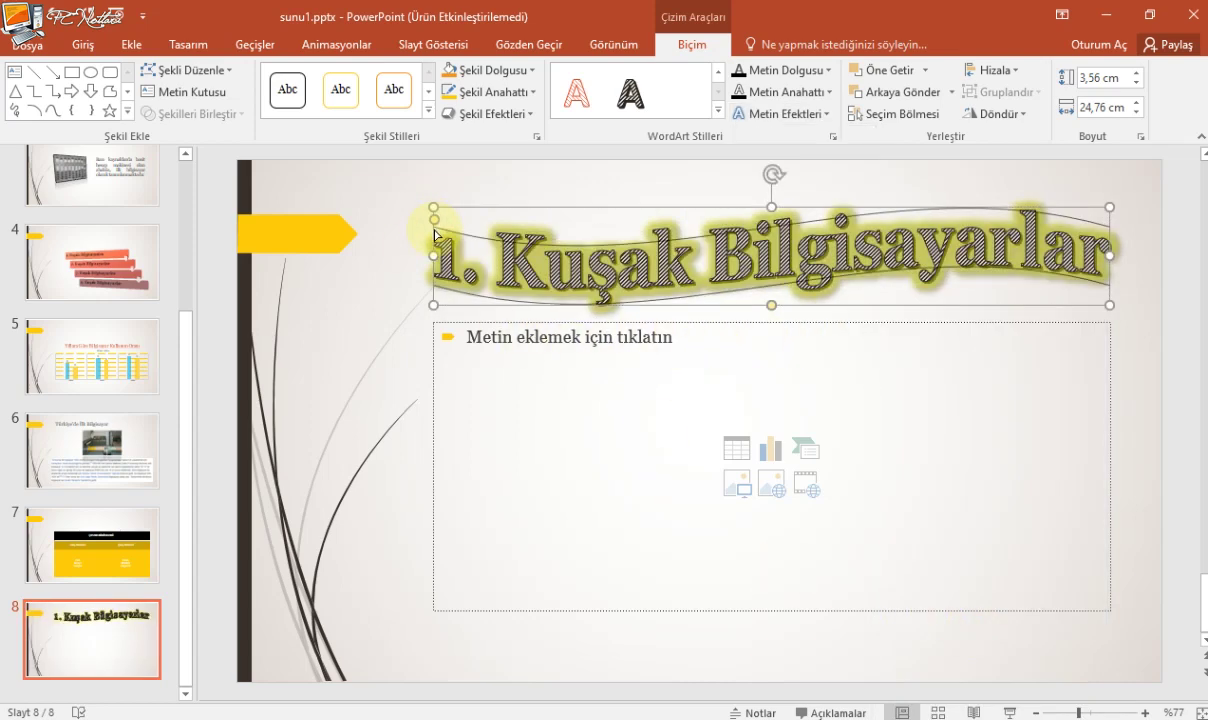
pyautogui.moveTo(434, 228); pyautogui.dragTo(434, 220)
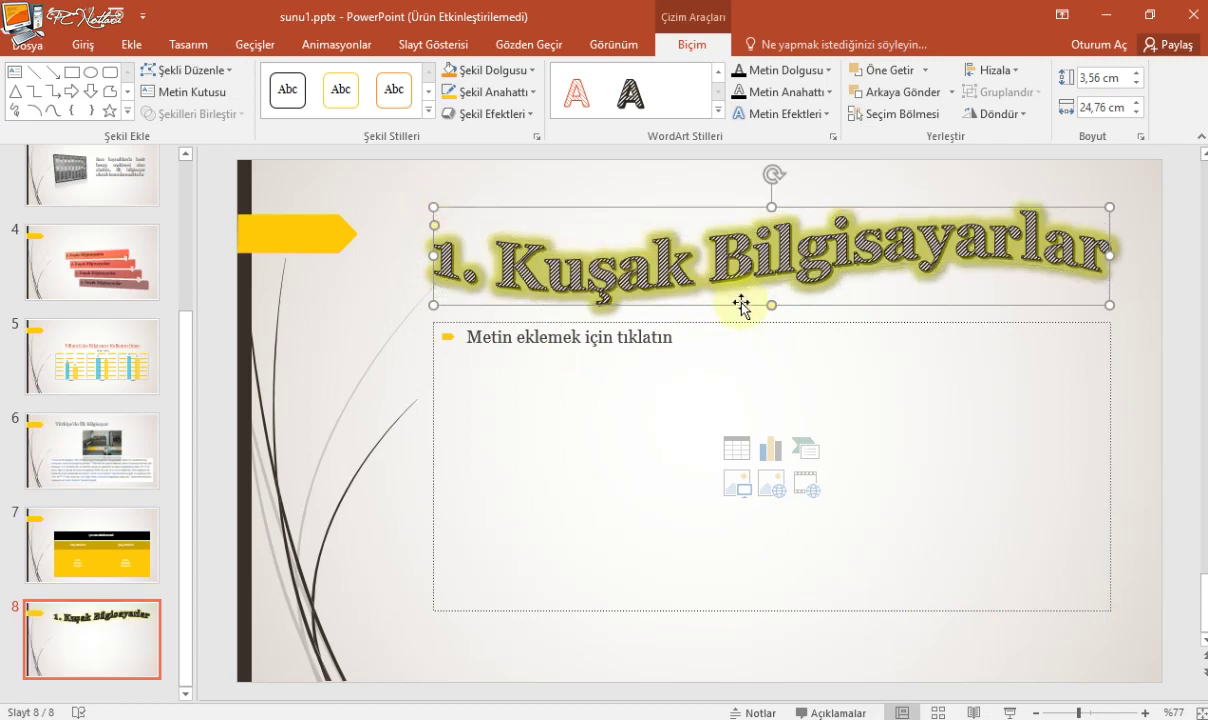
pyautogui.moveTo(772, 306)
pyautogui.mouseDown()
pyautogui.moveTo(736, 303)
pyautogui.moveTo(784, 309)
pyautogui.moveTo(771, 305)
pyautogui.mouseUp()
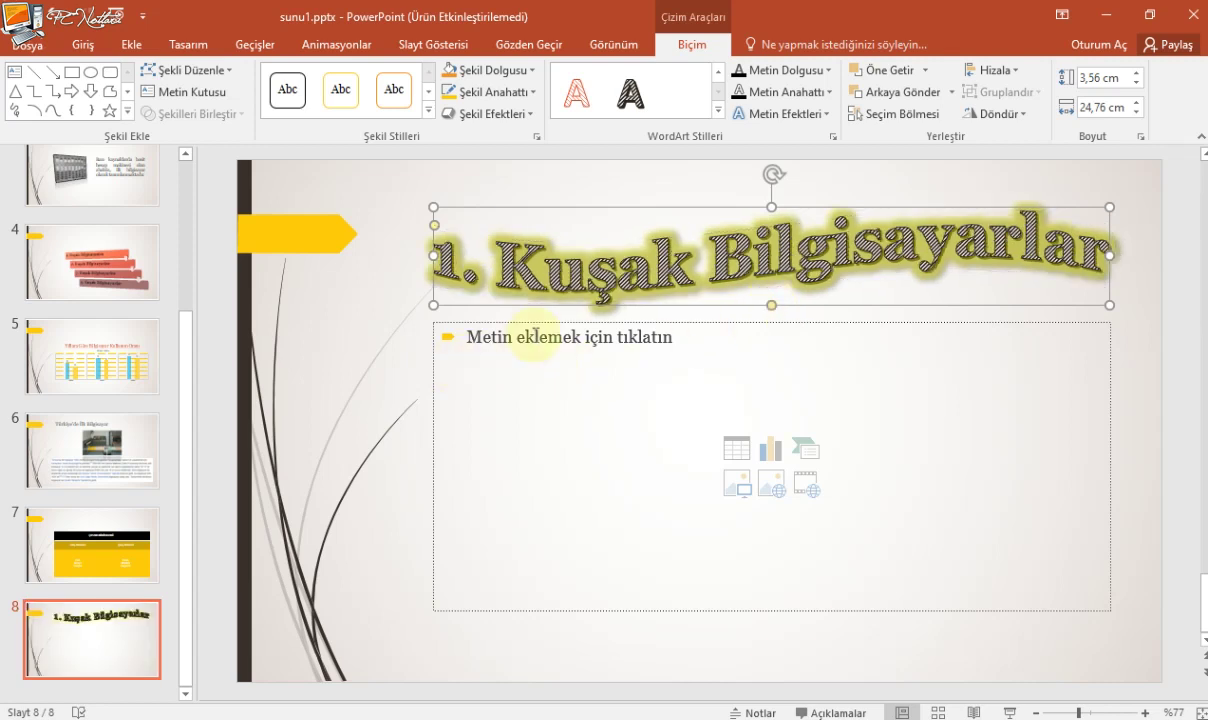
# - Select the empty content placeholder and preview the Video dropdown on Ekle without inserting anything
pyautogui.click(617, 383)
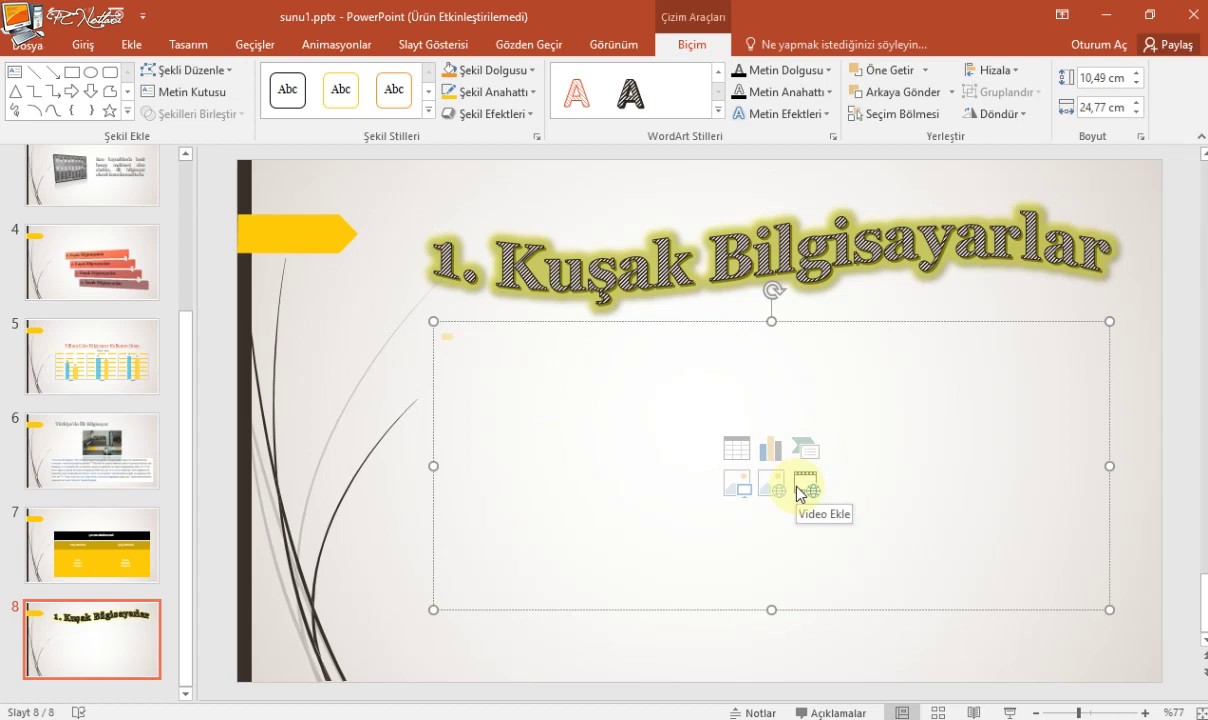
pyautogui.click(132, 44)
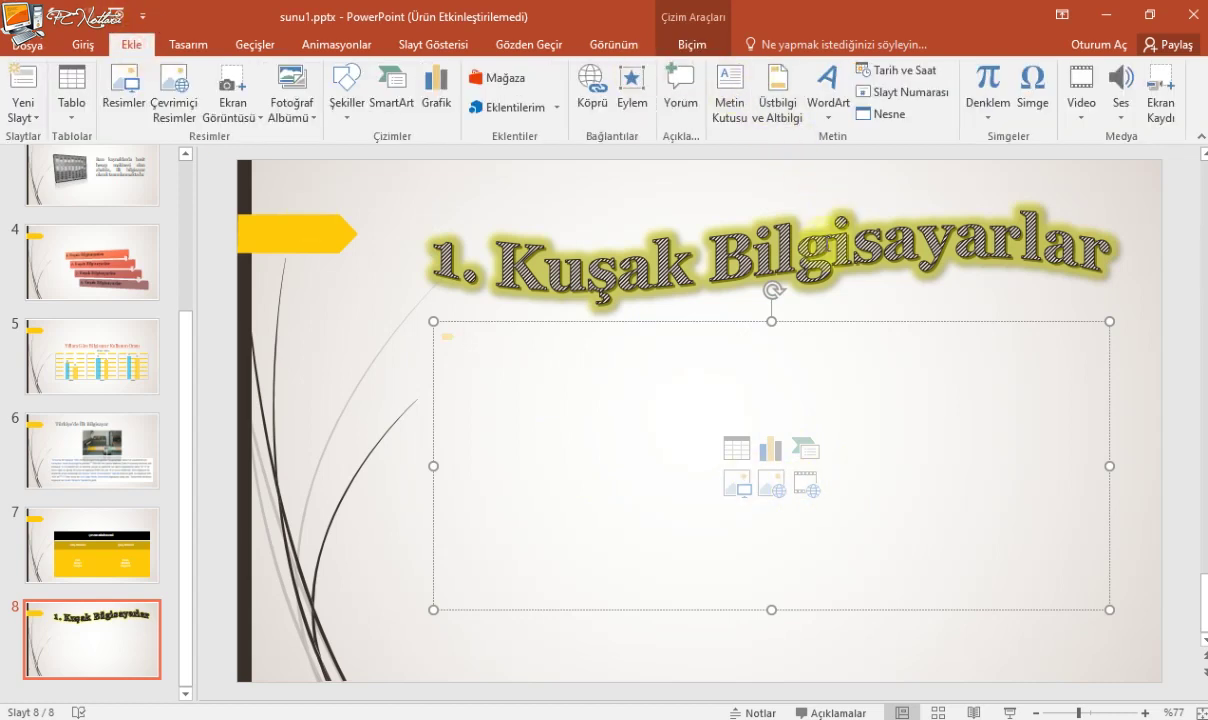
pyautogui.click(1081, 125)
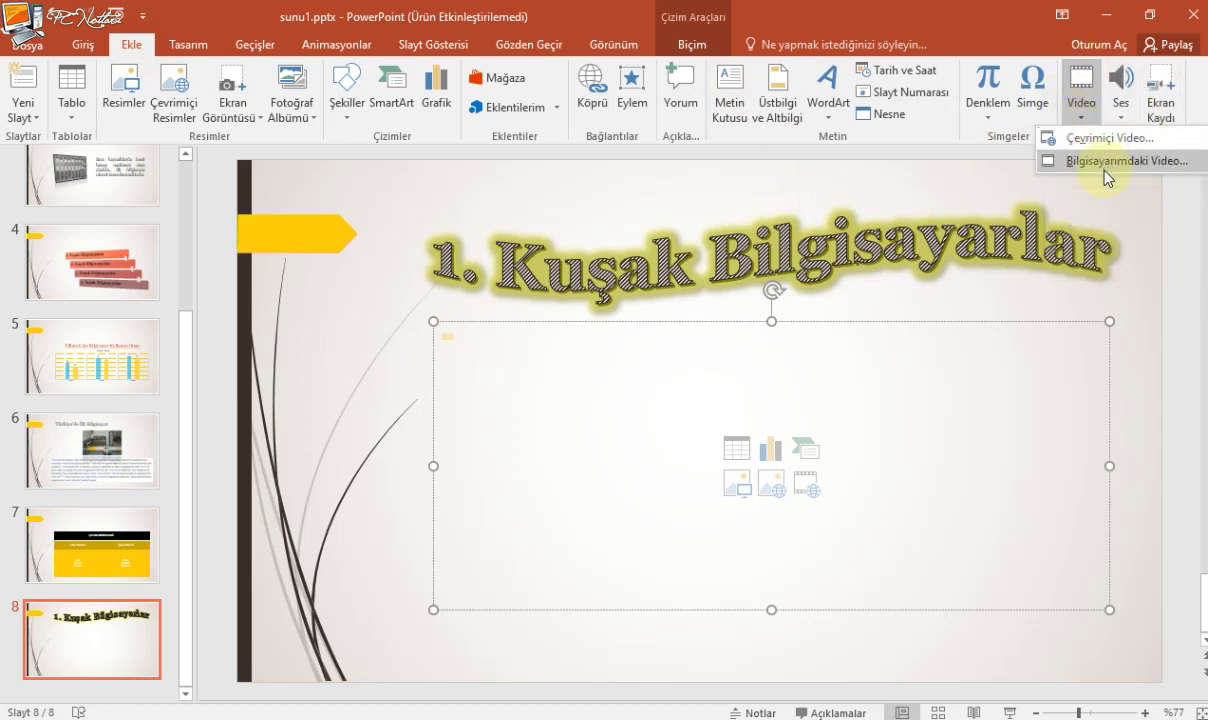
pyautogui.click(598, 420)
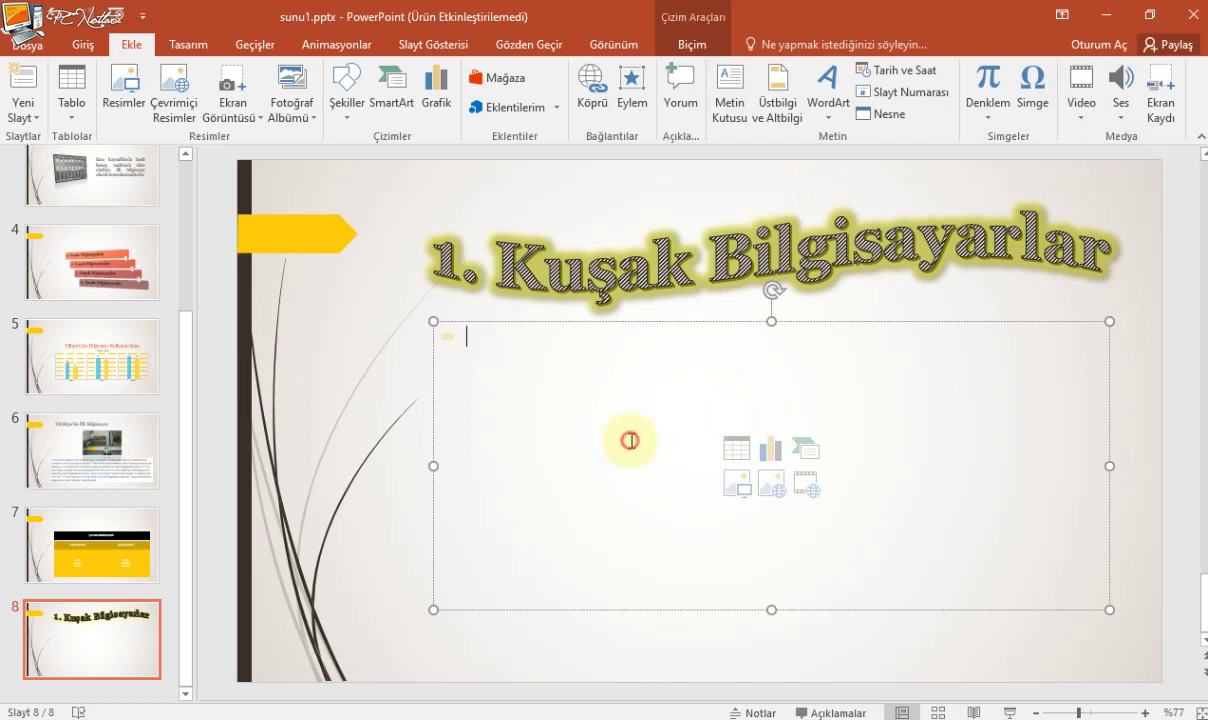
# - Browse for a video from the placeholder and choose eniac.mp4 in the desktop powerpoint folder
pyautogui.click(806, 485)
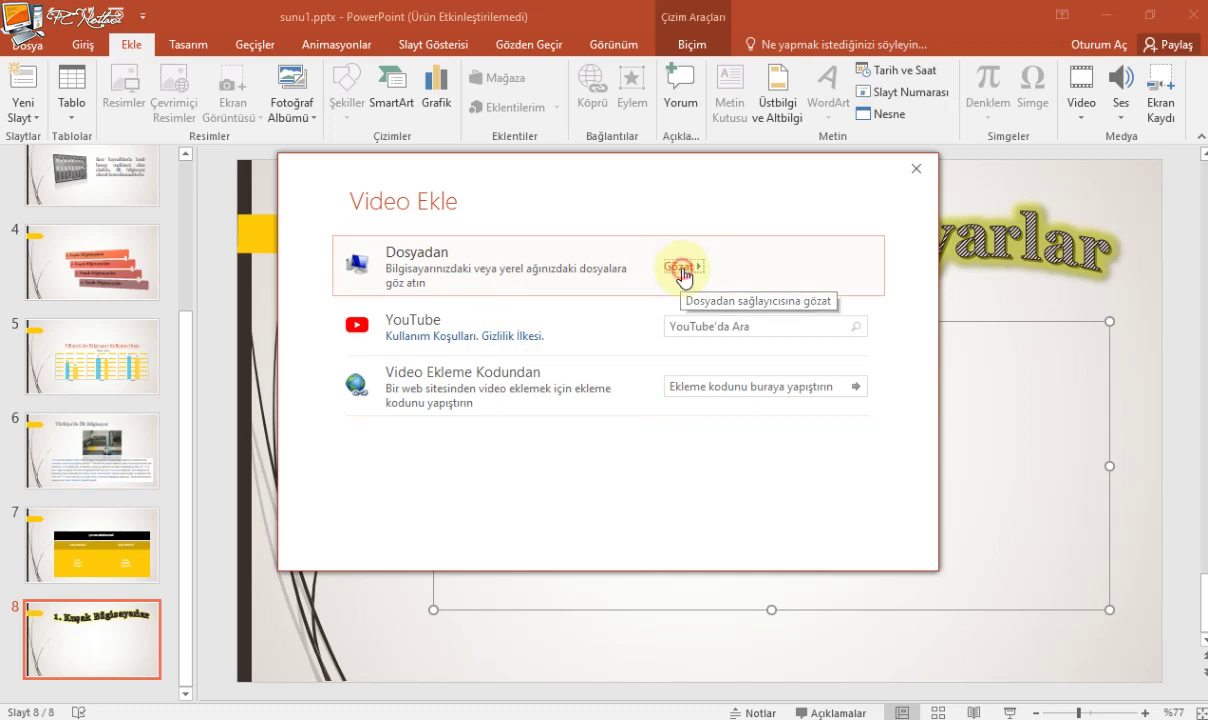
pyautogui.click(684, 268)
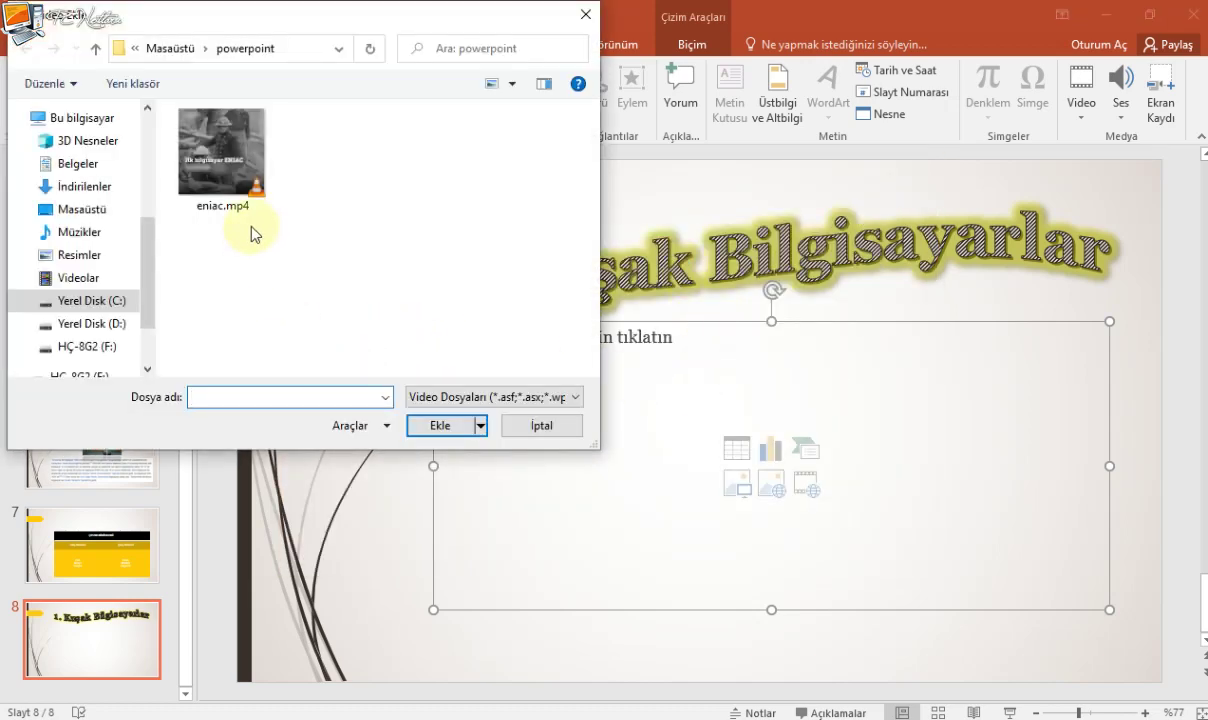
pyautogui.click(224, 165)
# - Insert eniac.mp4 and stretch it to 18,2 cm wide while keeping 10,5 cm height
pyautogui.click(465, 423)
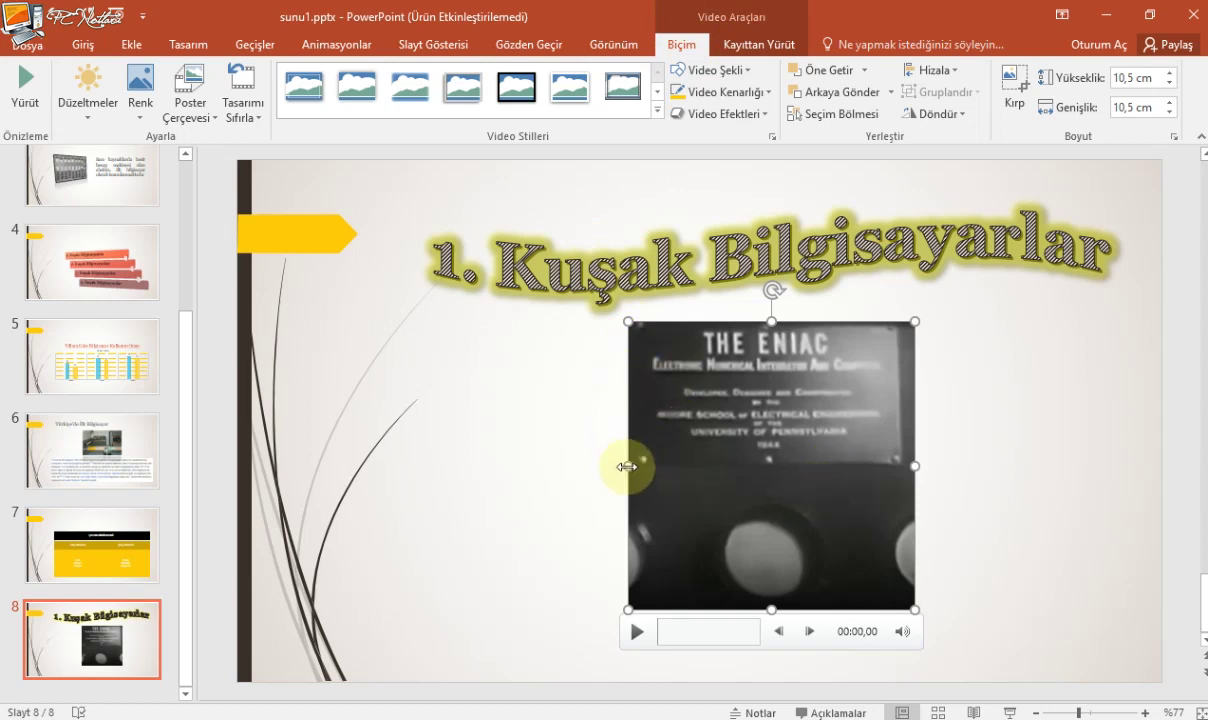
pyautogui.moveTo(626, 467); pyautogui.dragTo(485, 467)
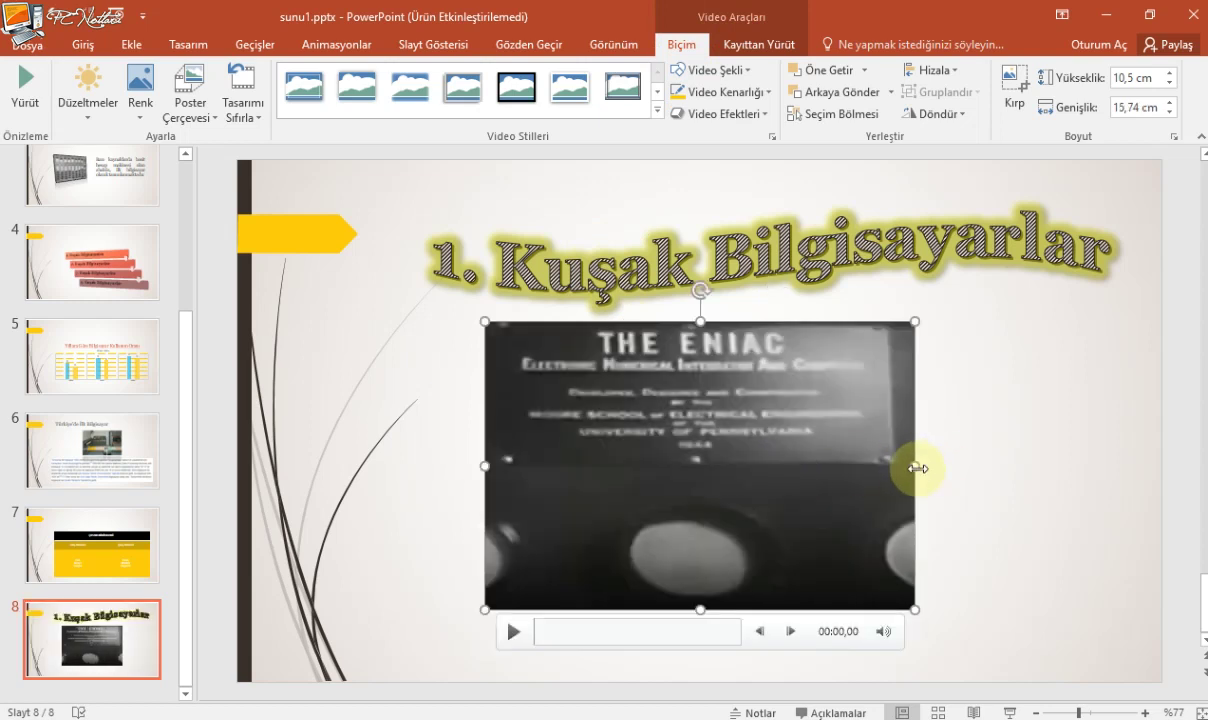
pyautogui.moveTo(917, 467); pyautogui.dragTo(982, 466)
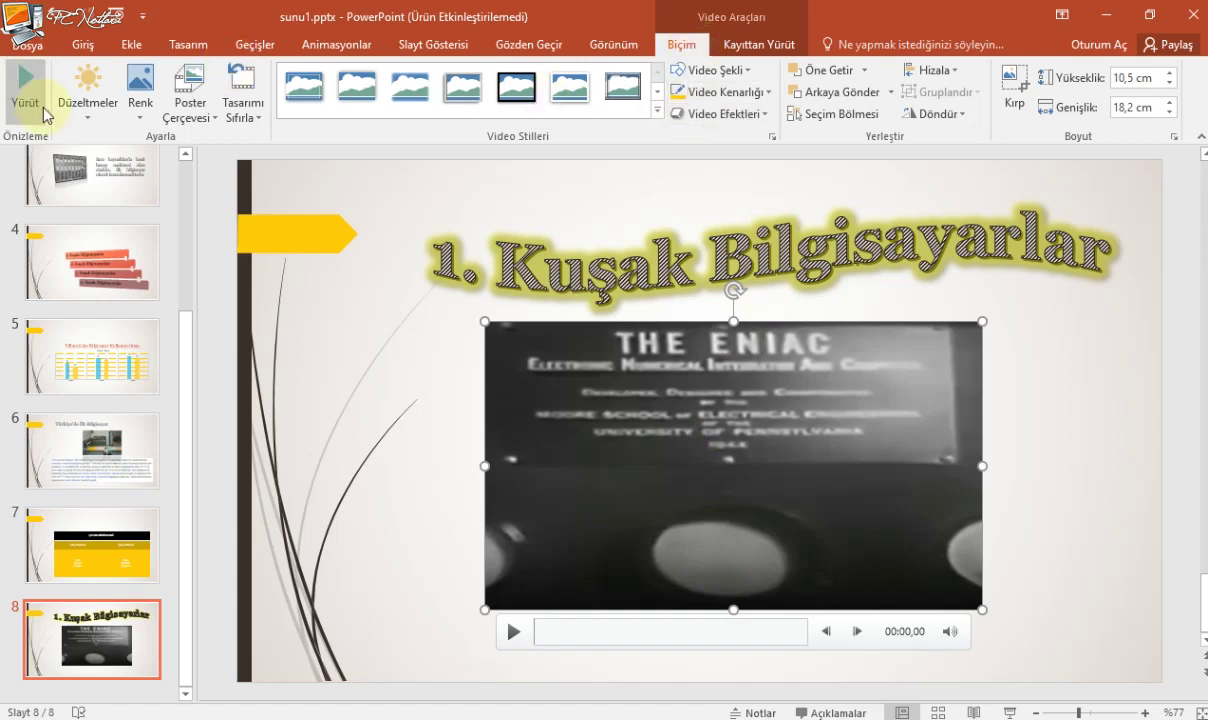
# - Preview the Düzeltmeler and Renk options, then open the video's Poster Çerçevesi dropdown
pyautogui.click(82, 118)
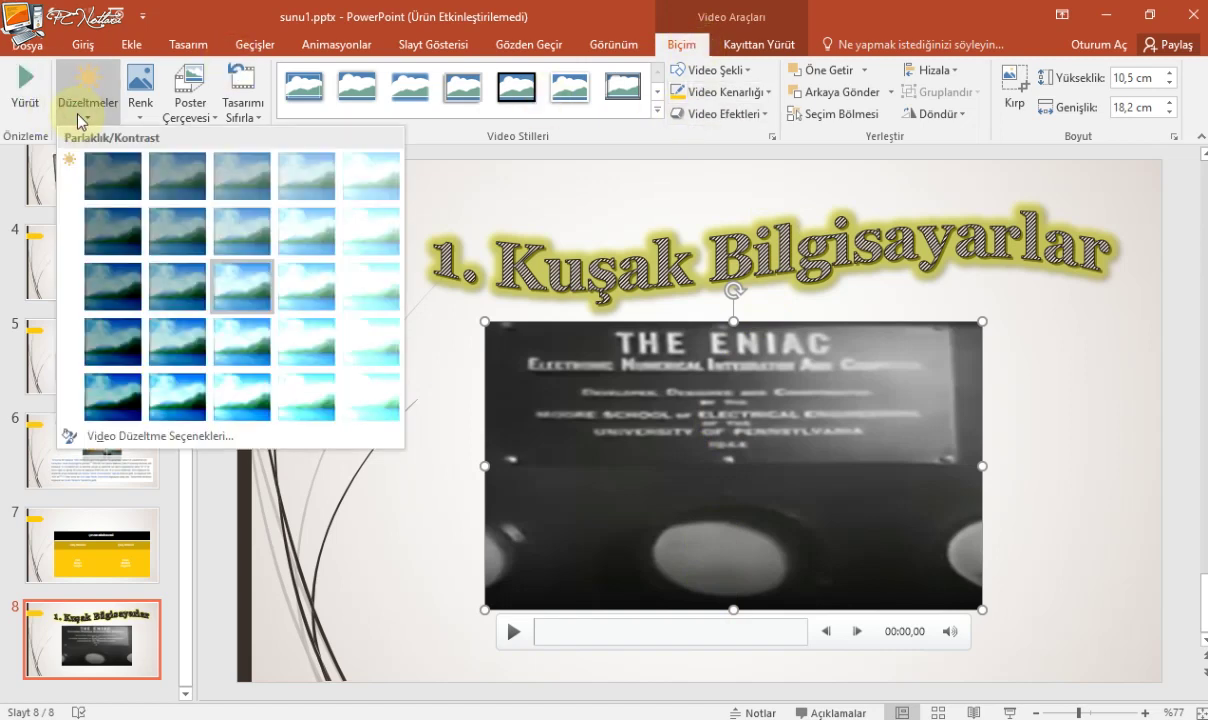
pyautogui.click(140, 95)
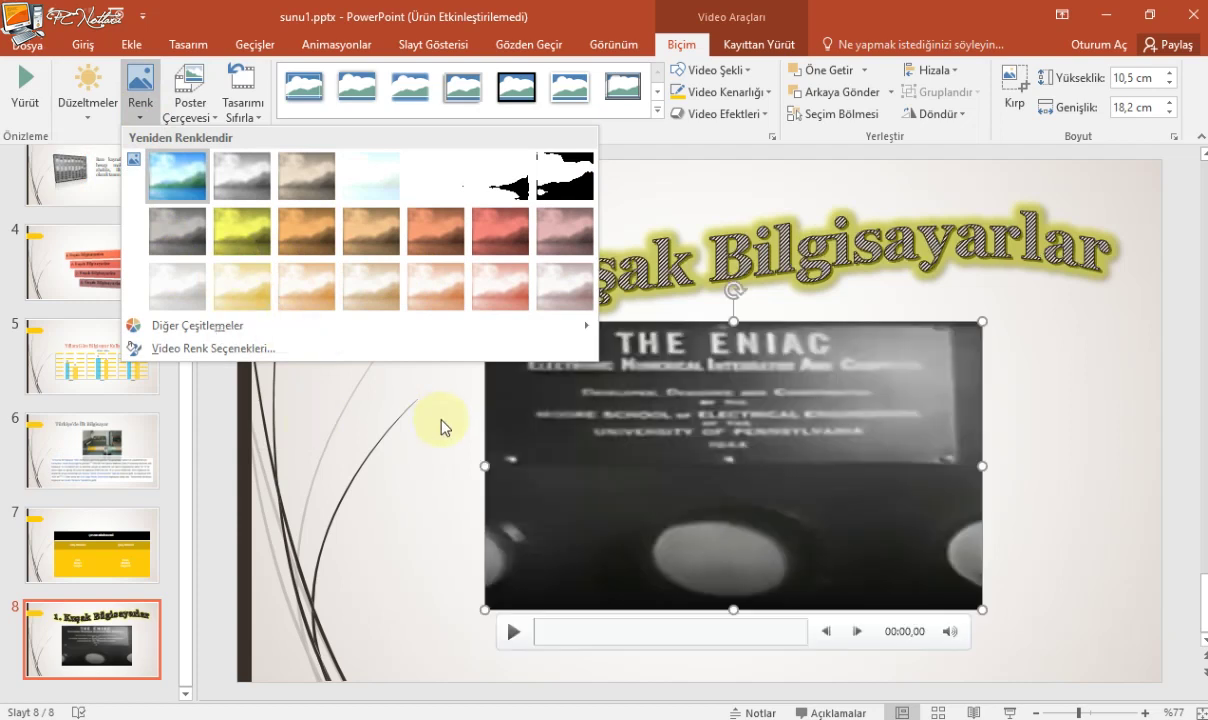
pyautogui.click(205, 116)
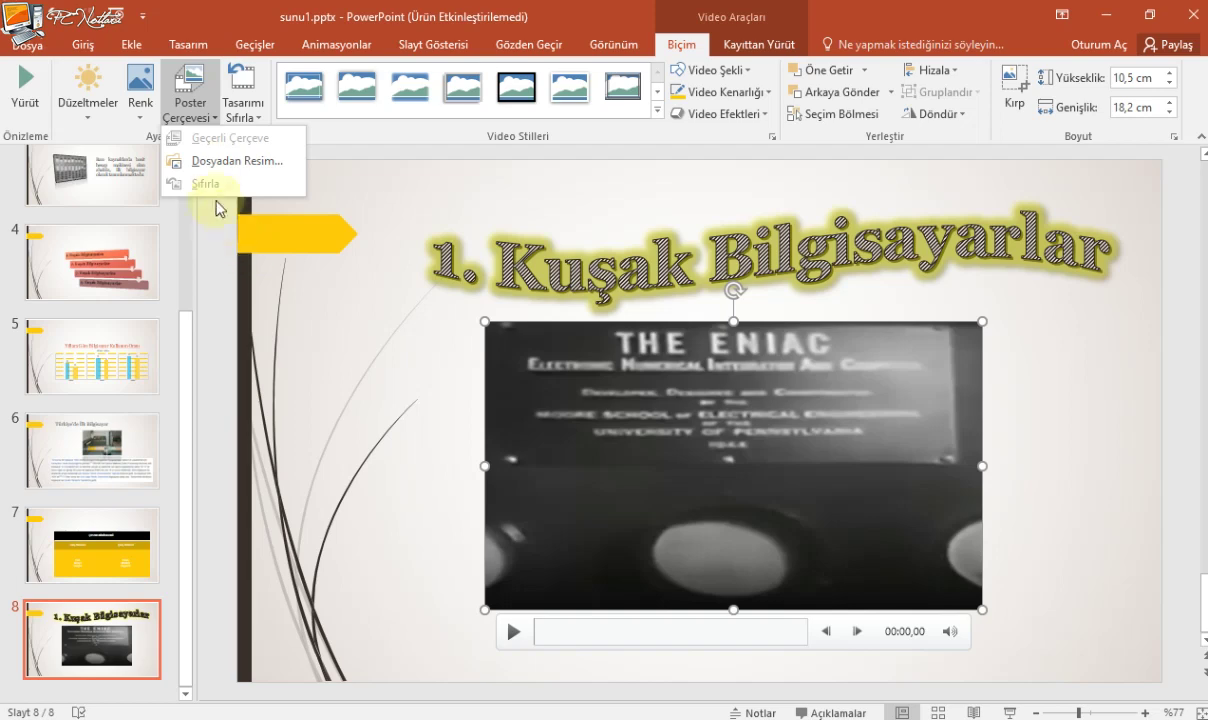
# - Use abakus.jpg from file as the video's poster frame, then reset the video's design and size
pyautogui.click(213, 162)
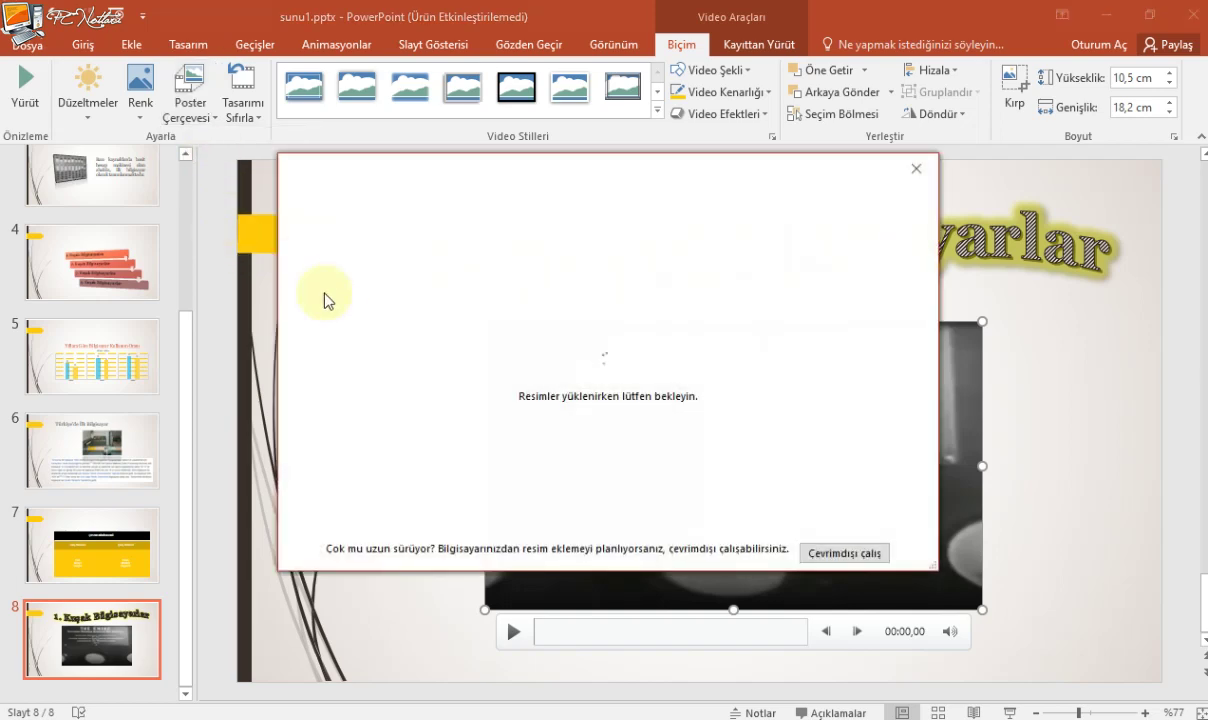
pyautogui.click(686, 266)
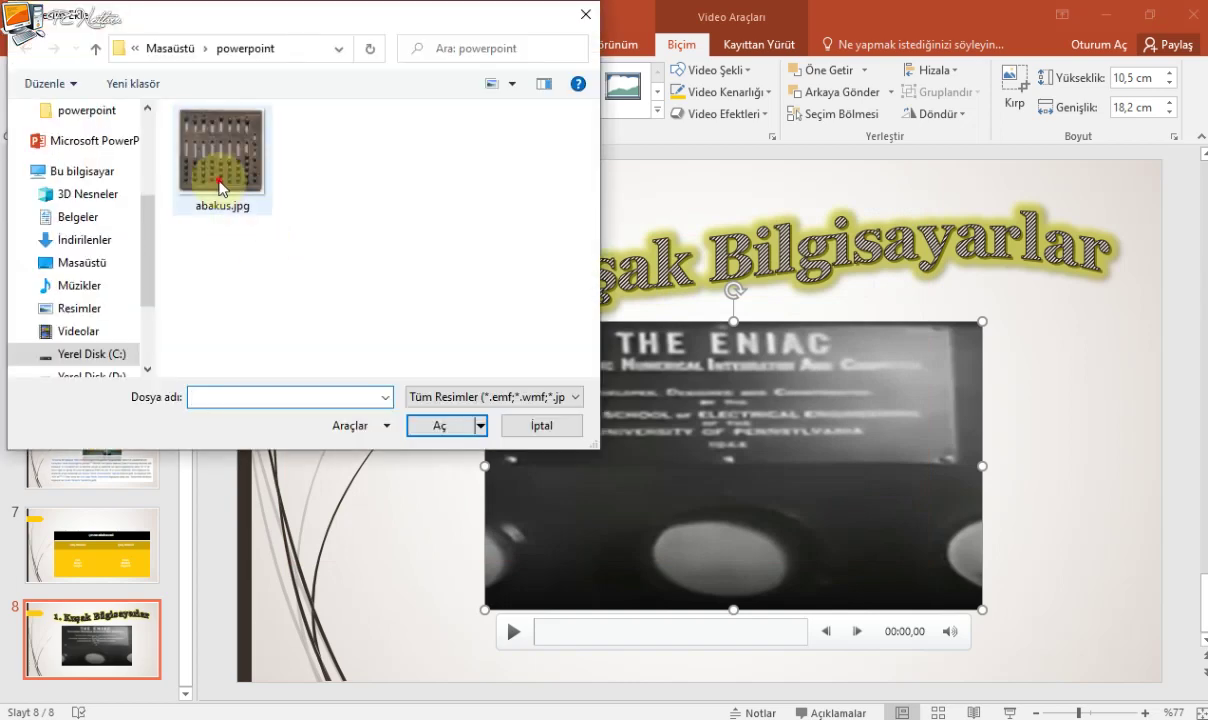
pyautogui.click(222, 155)
pyautogui.click(432, 428)
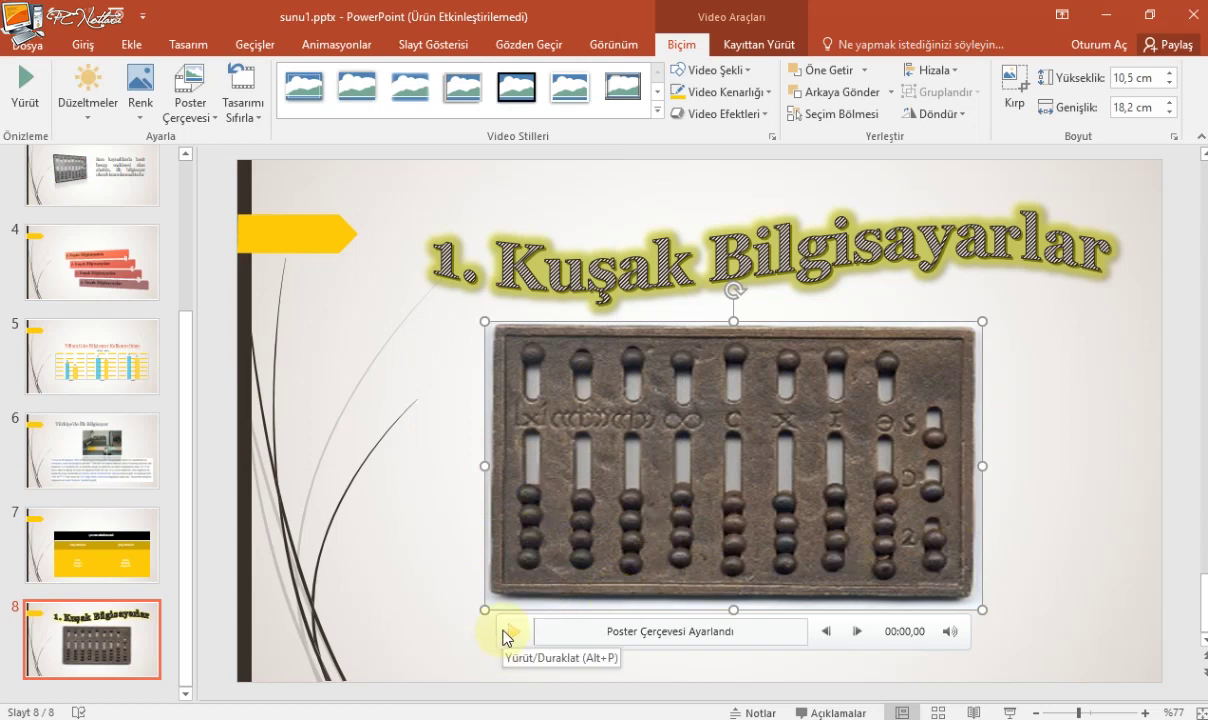
pyautogui.click(234, 118)
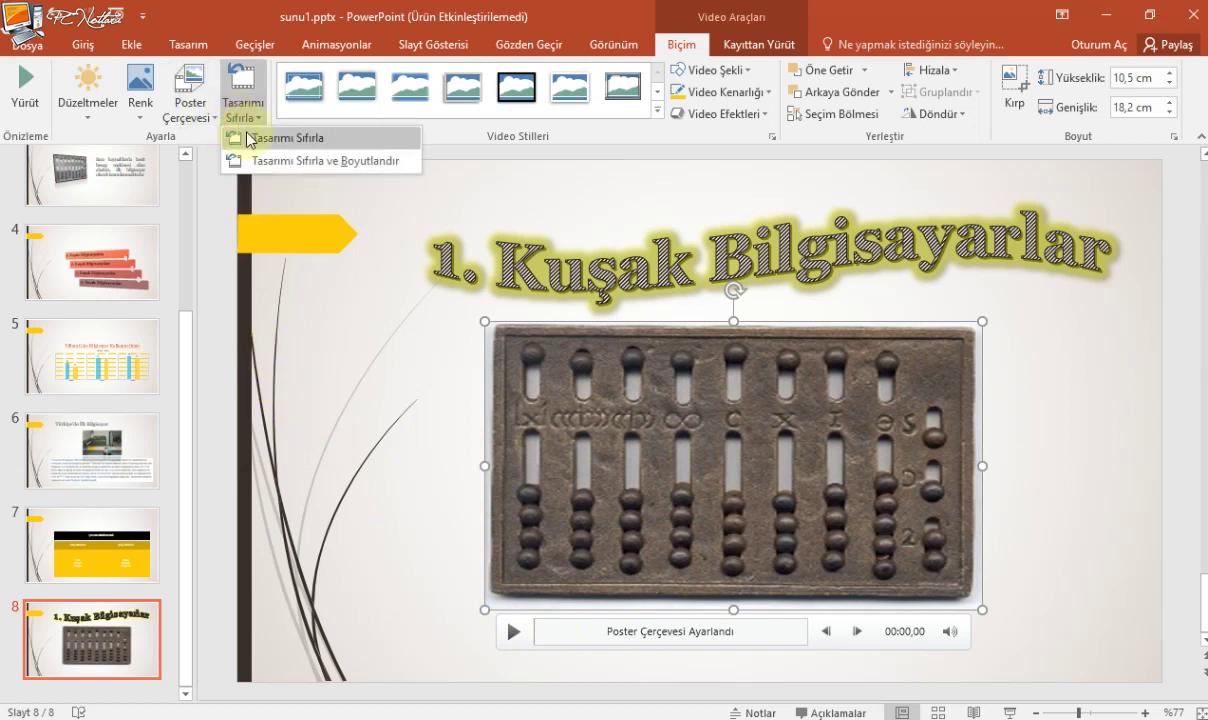
pyautogui.click(337, 161)
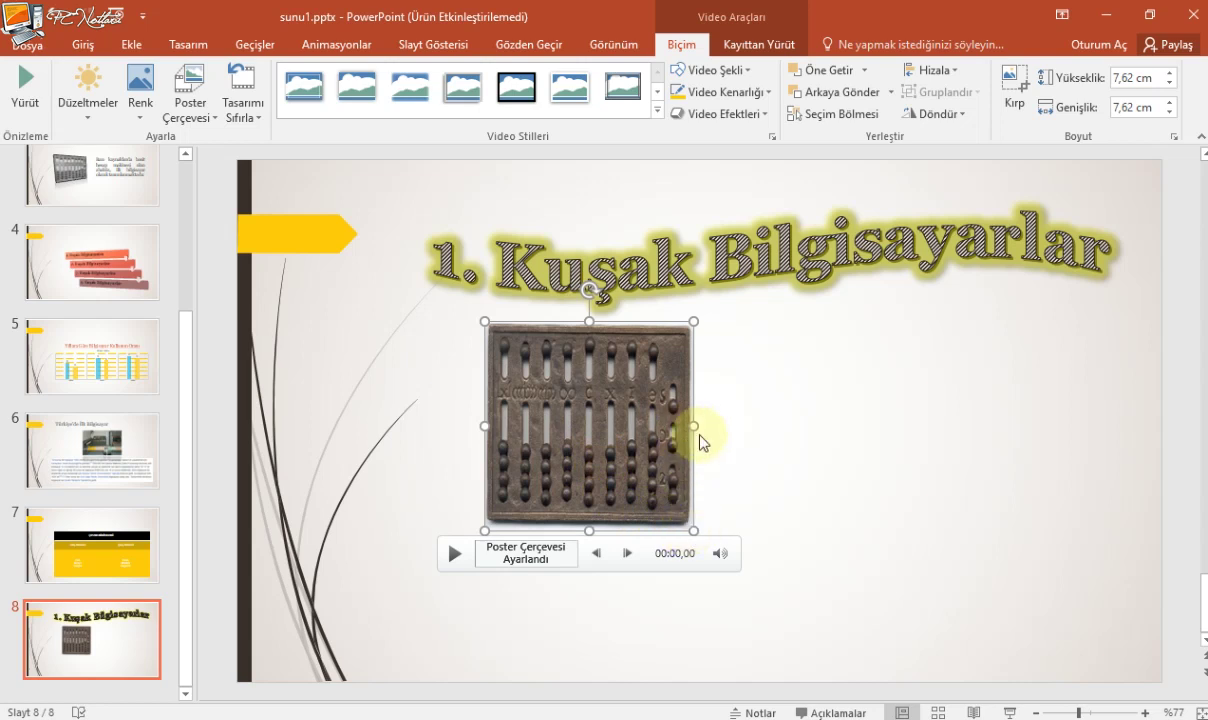
# - Reset the poster frame to the video's own ENIAC frame and preview video styles without applying one
pyautogui.click(195, 118)
pyautogui.click(190, 184)
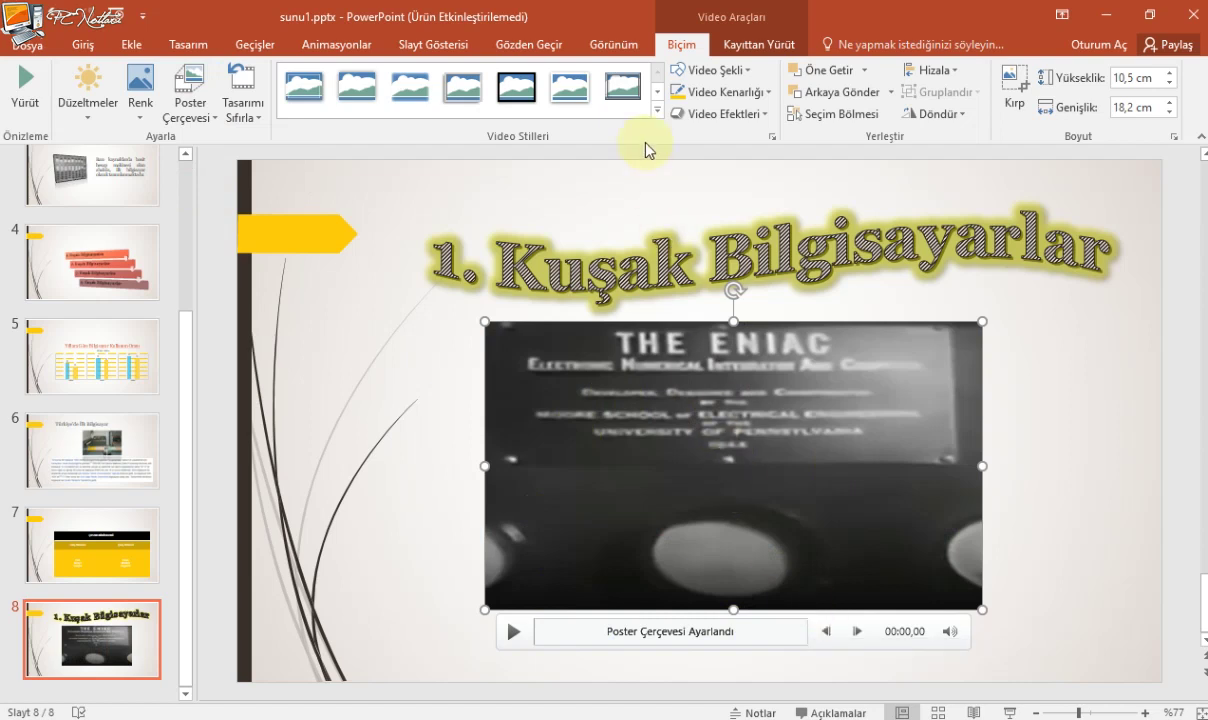
pyautogui.click(622, 87)
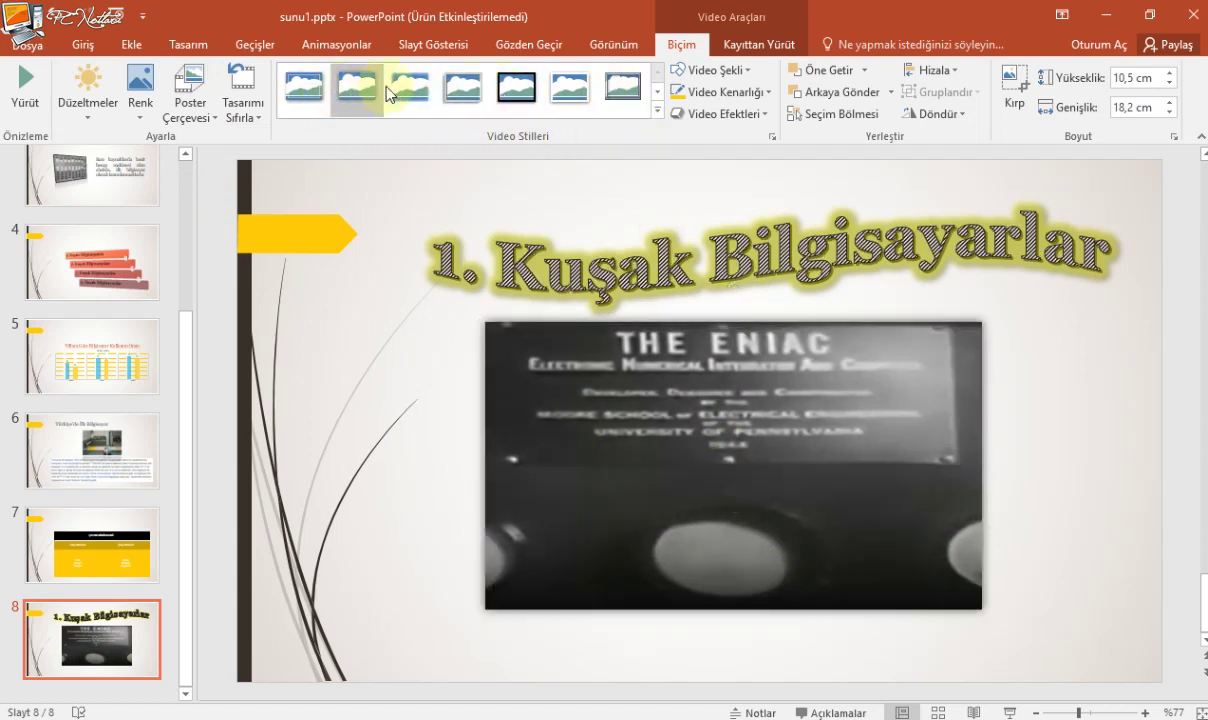
pyautogui.click(658, 111)
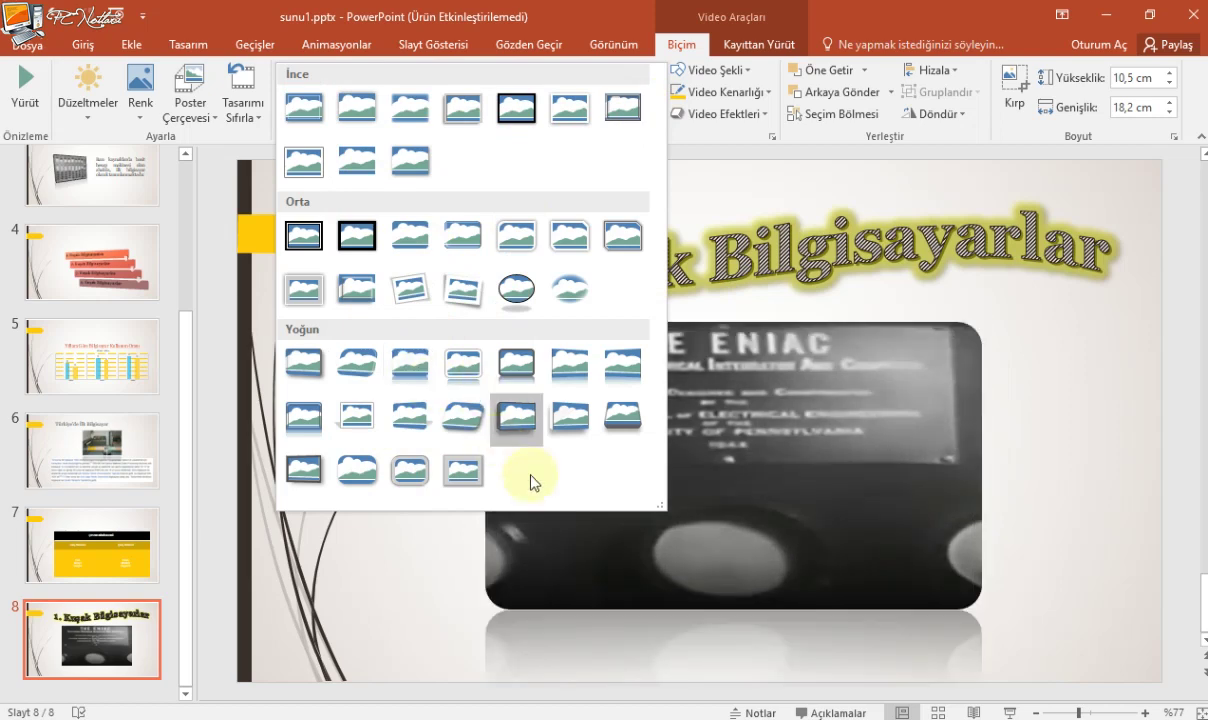
pyautogui.click(712, 148)
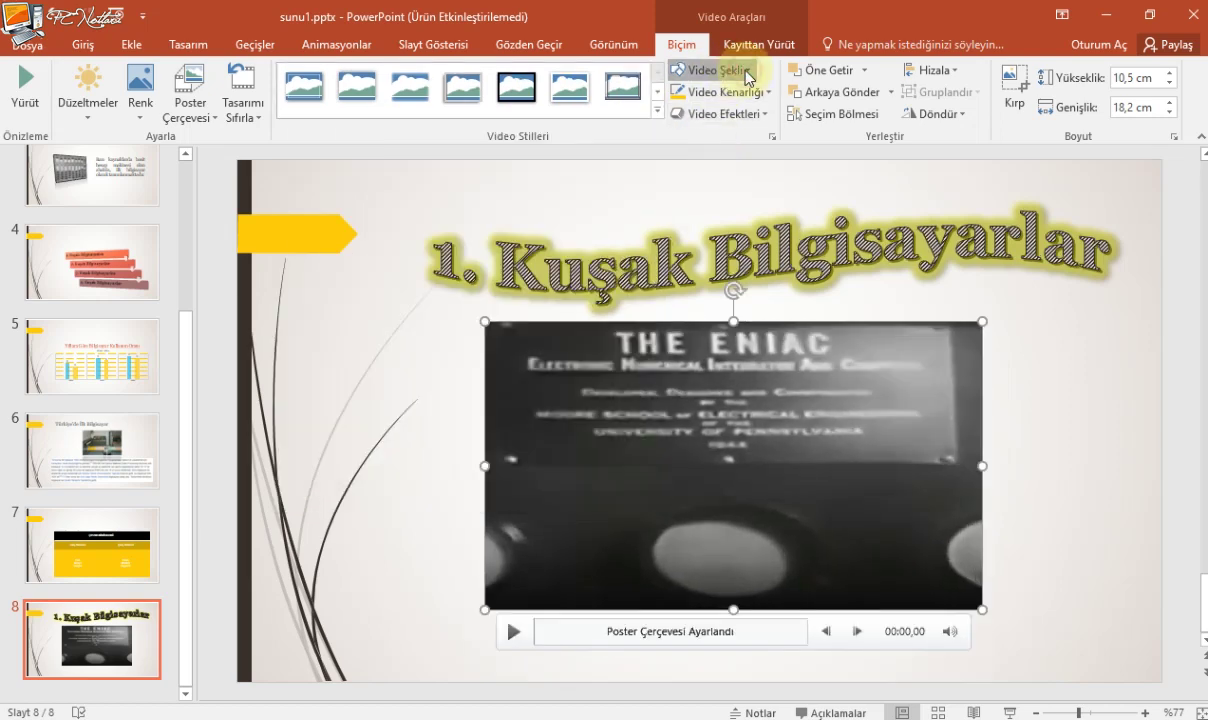
# - Browse video shape, border and effect options without applying any
pyautogui.click(733, 70)
pyautogui.click(735, 68)
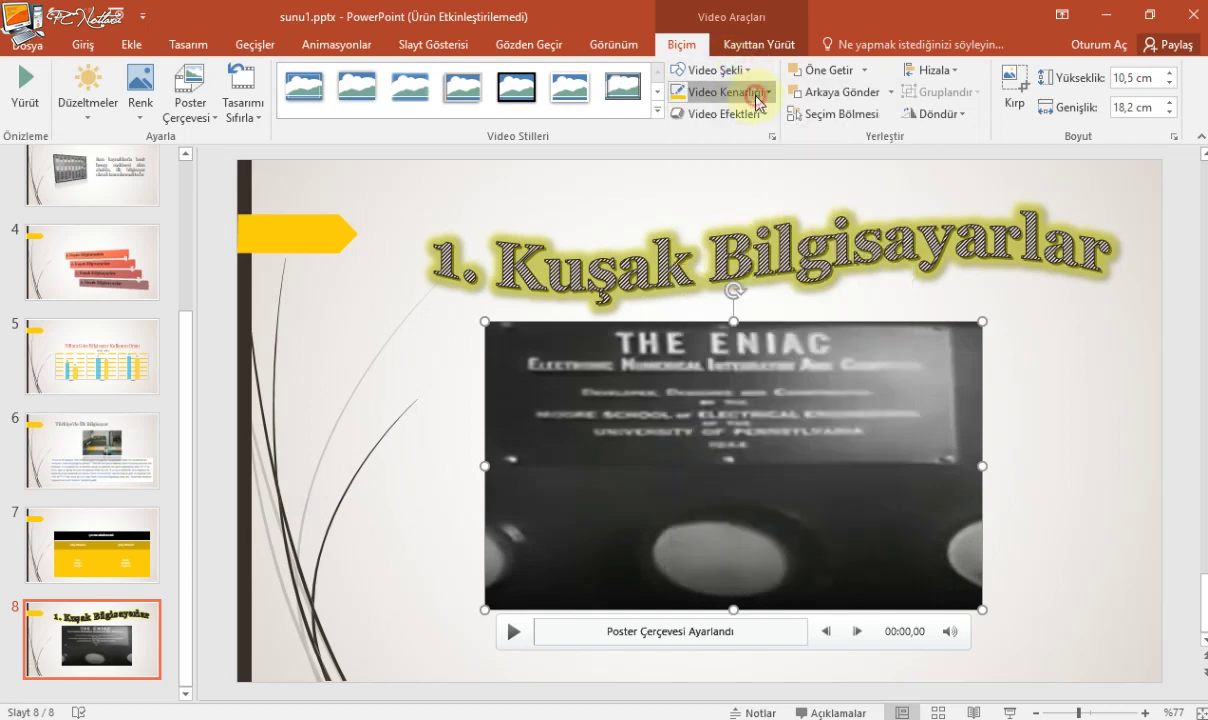
pyautogui.click(762, 91)
pyautogui.click(762, 91)
pyautogui.click(758, 115)
pyautogui.moveTo(724, 359)
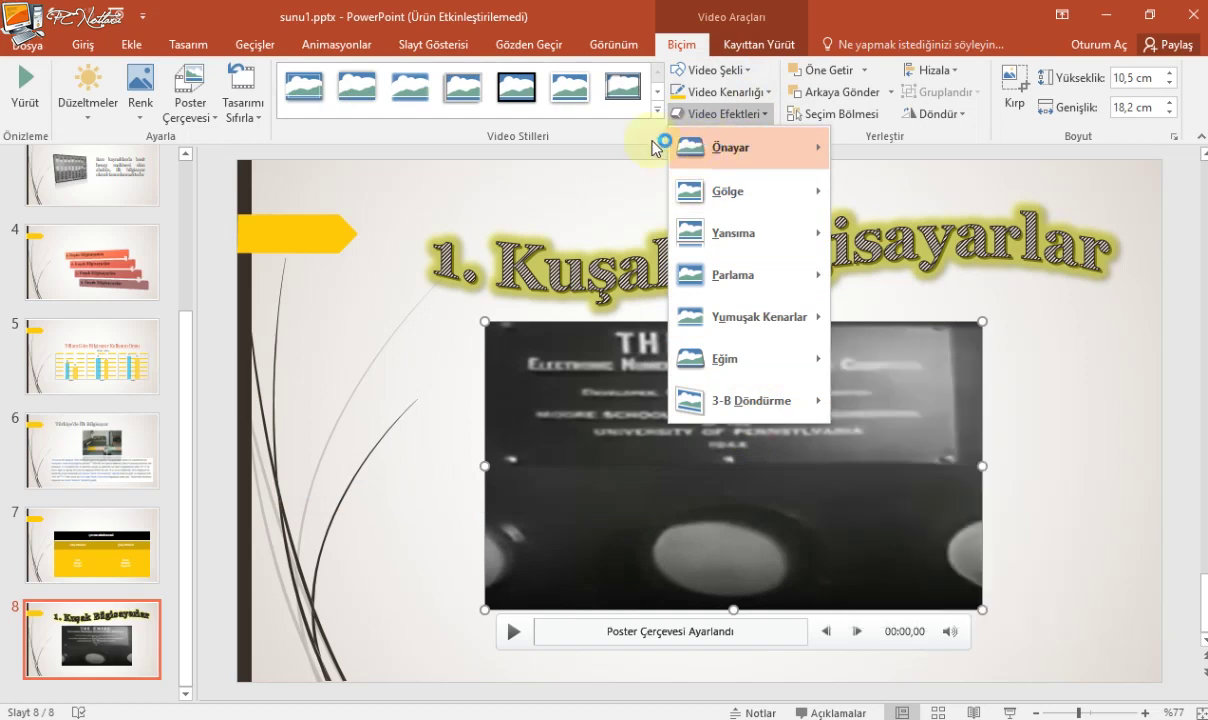
pyautogui.click(697, 163)
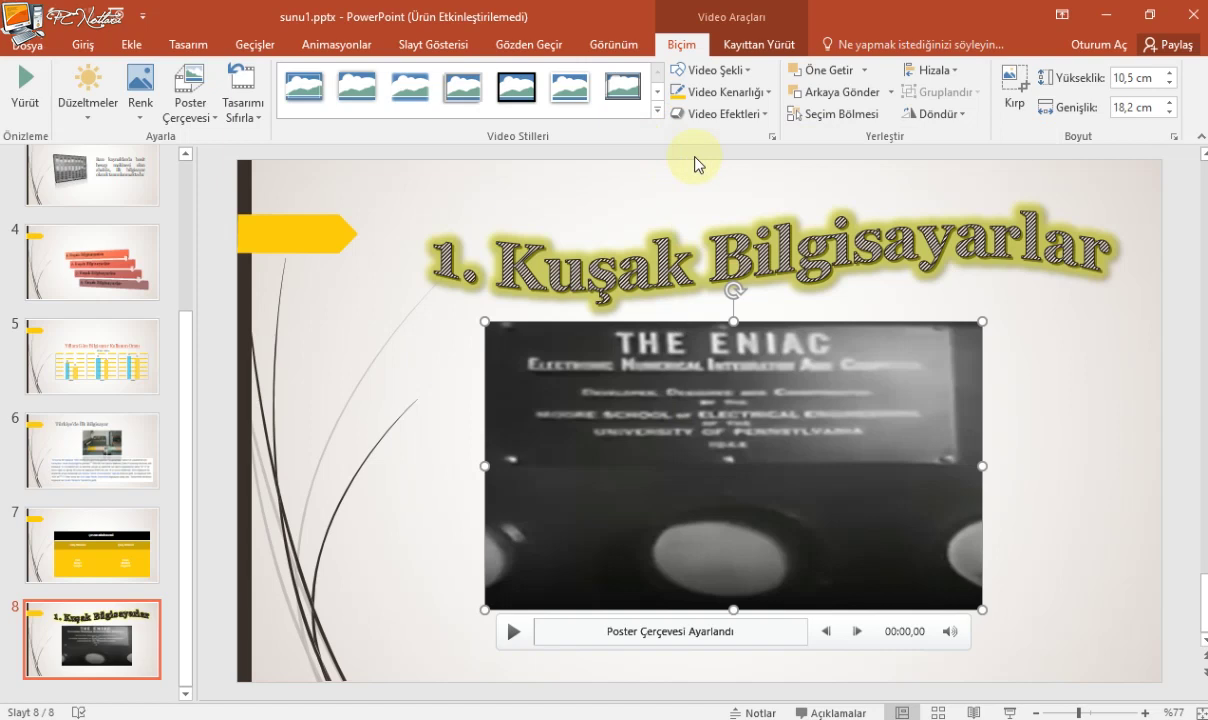
# - Show the ENIAC video's playback settings and keep Başlangıç set to Tıklatınca
pyautogui.click(757, 47)
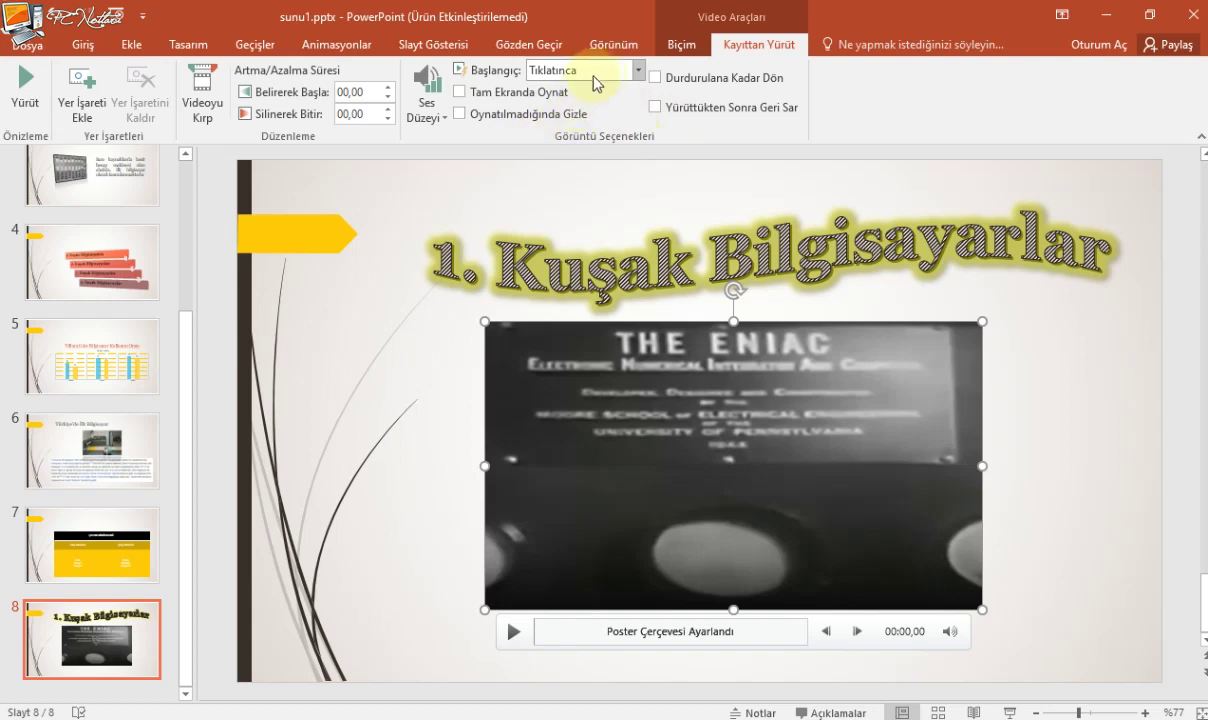
pyautogui.click(639, 72)
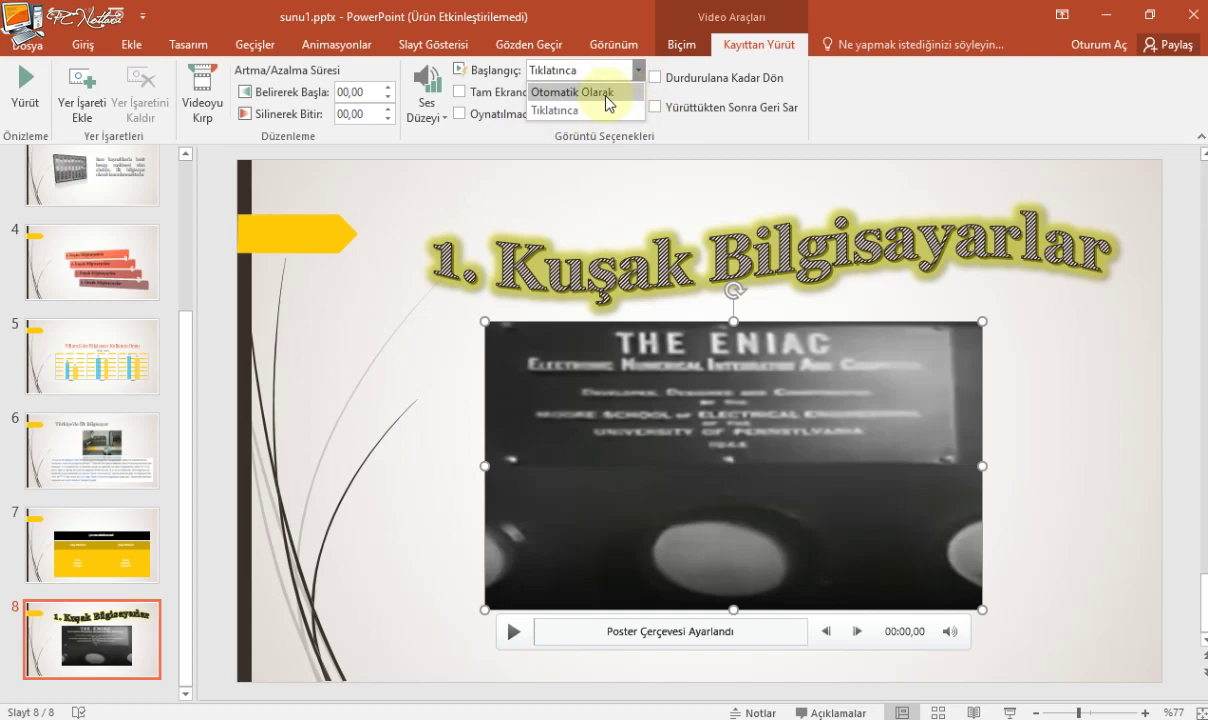
pyautogui.click(840, 117)
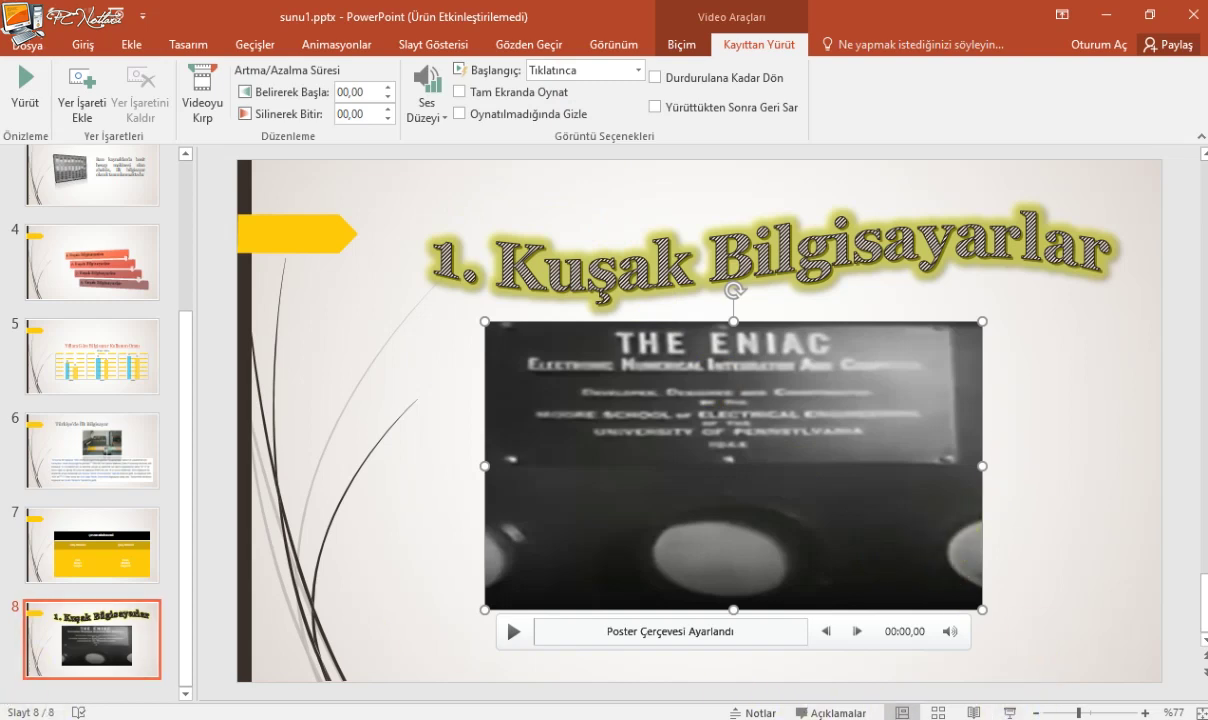
pyautogui.click(1010, 712)
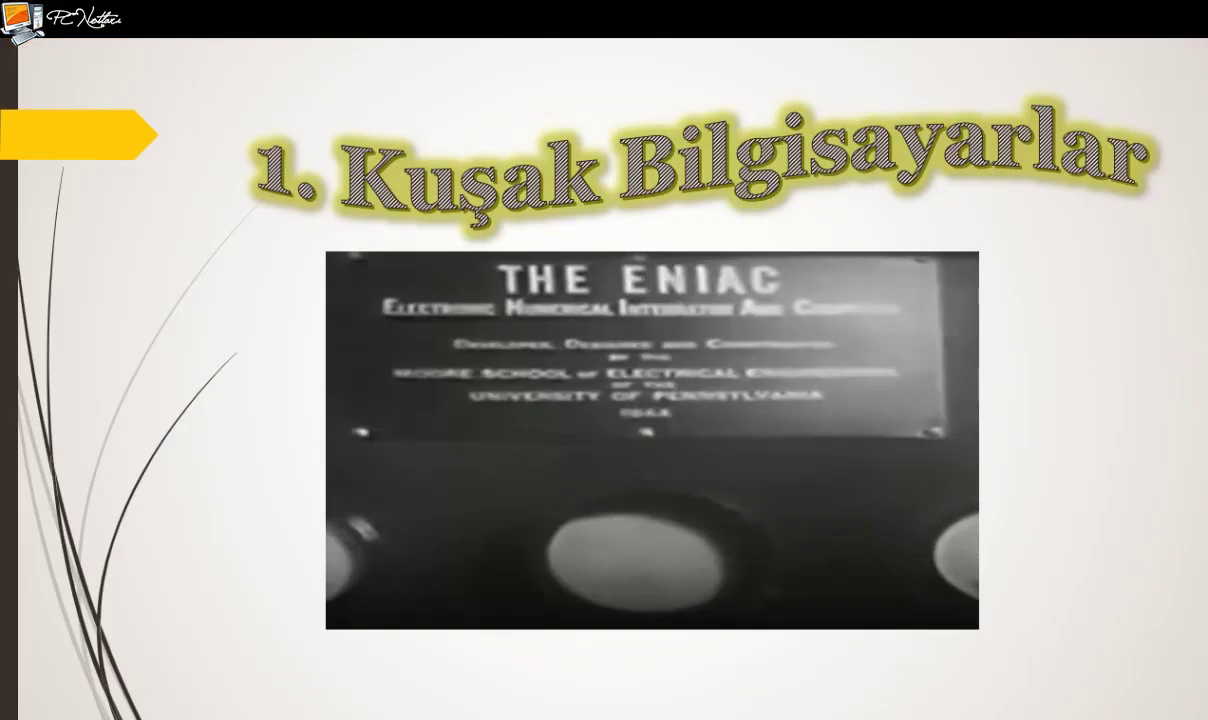
pyautogui.moveTo(590, 590)
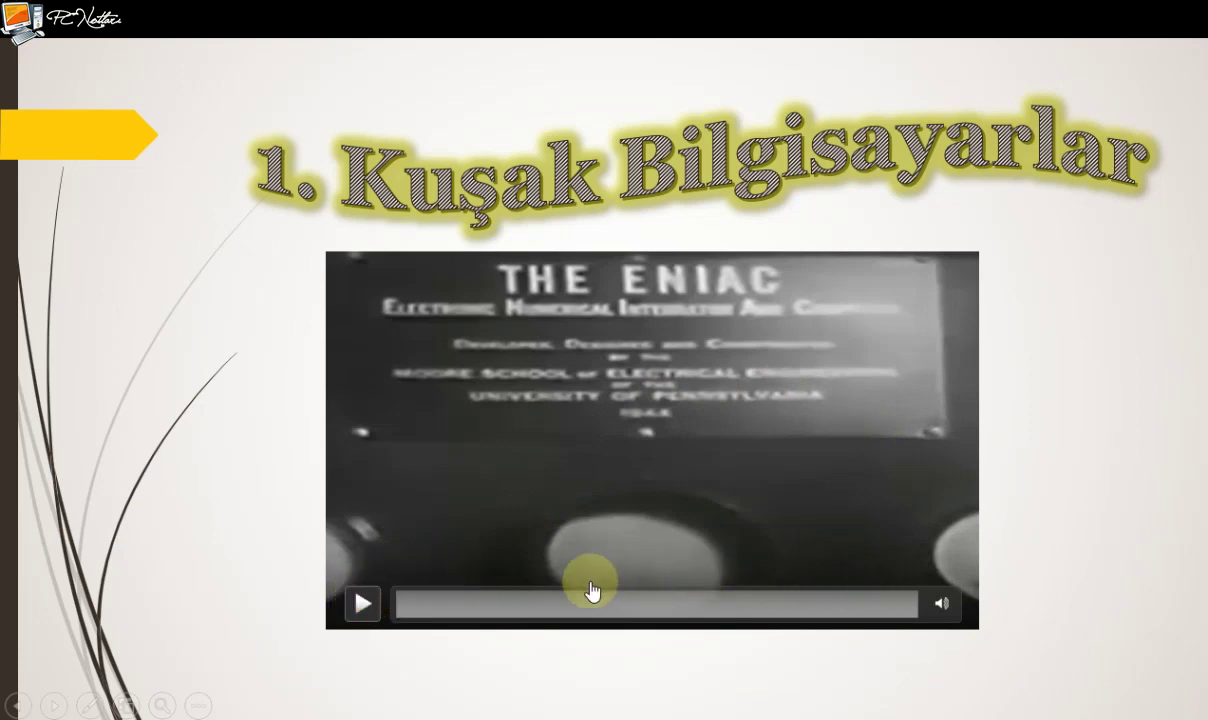
pyautogui.click(363, 605)
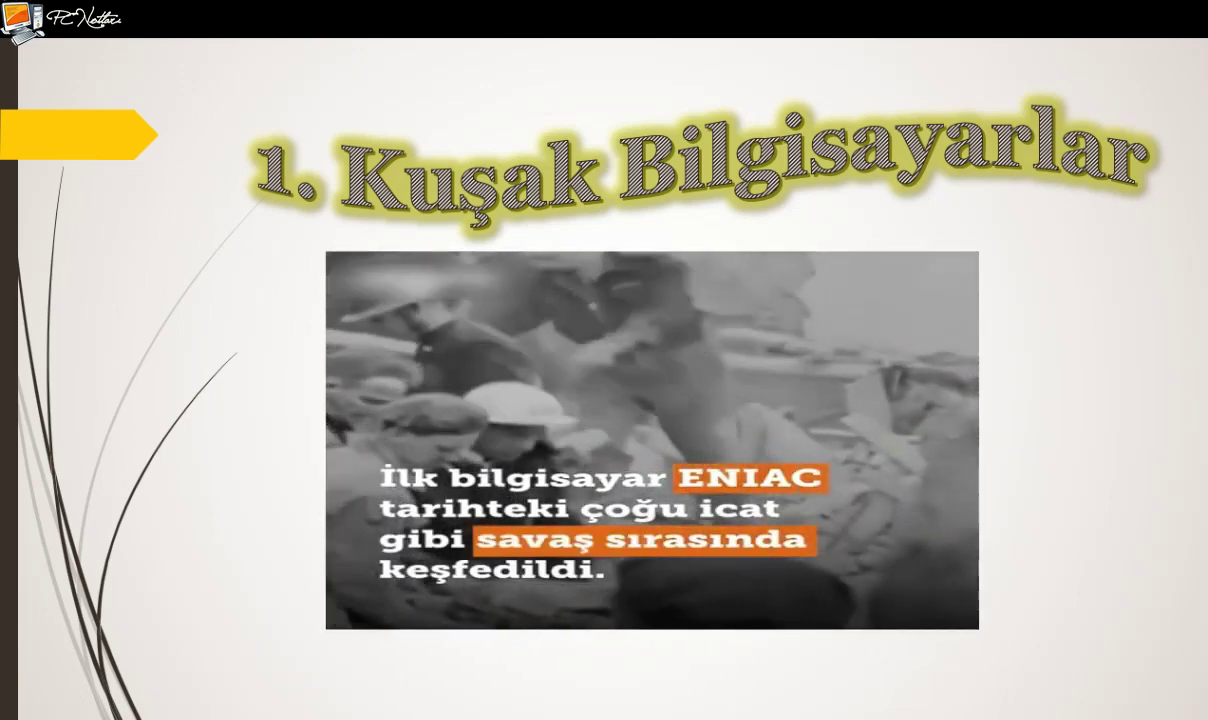
pyautogui.click(900, 606)
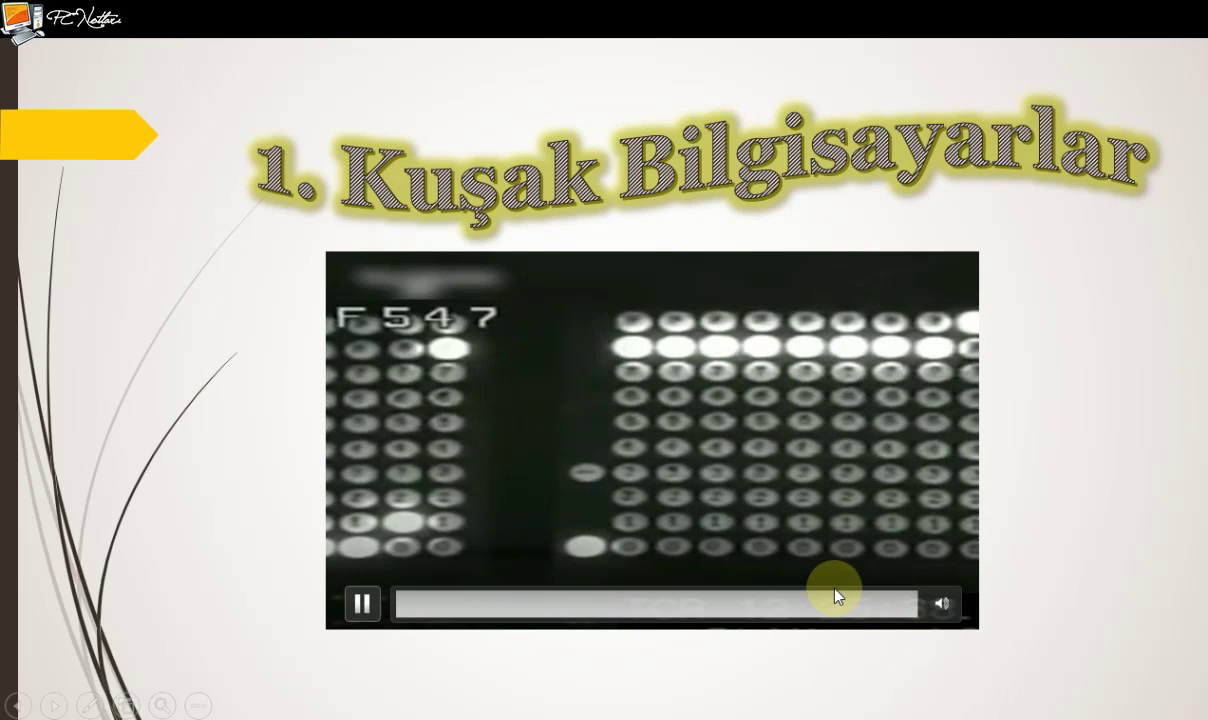
pyautogui.click(843, 583)
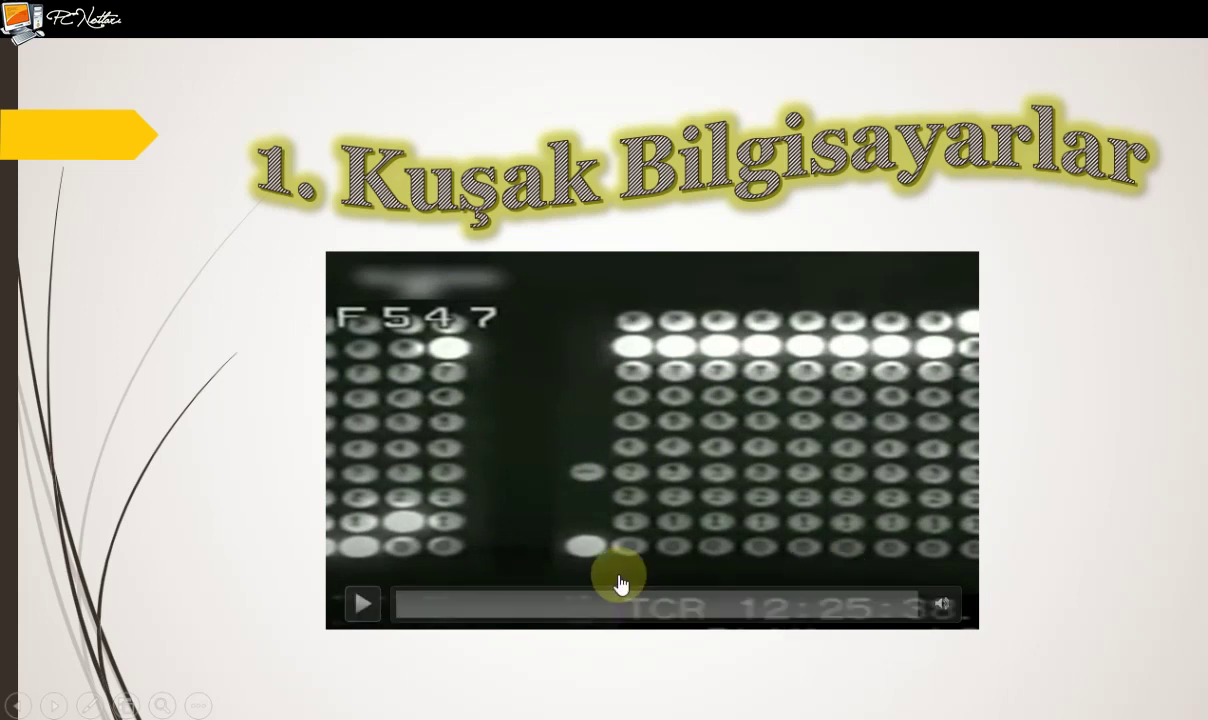
pyautogui.click(643, 689)
pyautogui.click(643, 689)
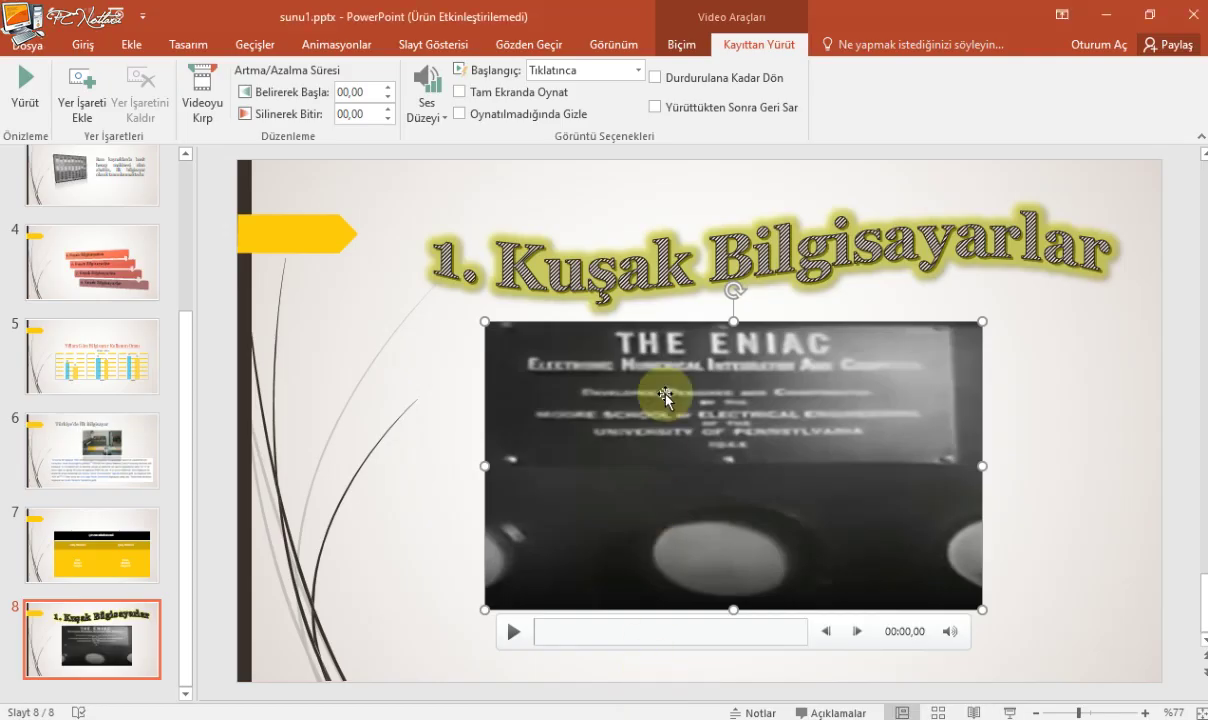
# - Set the video's Başlangıç to Otomatik Olarak and go to slide 7
pyautogui.click(634, 72)
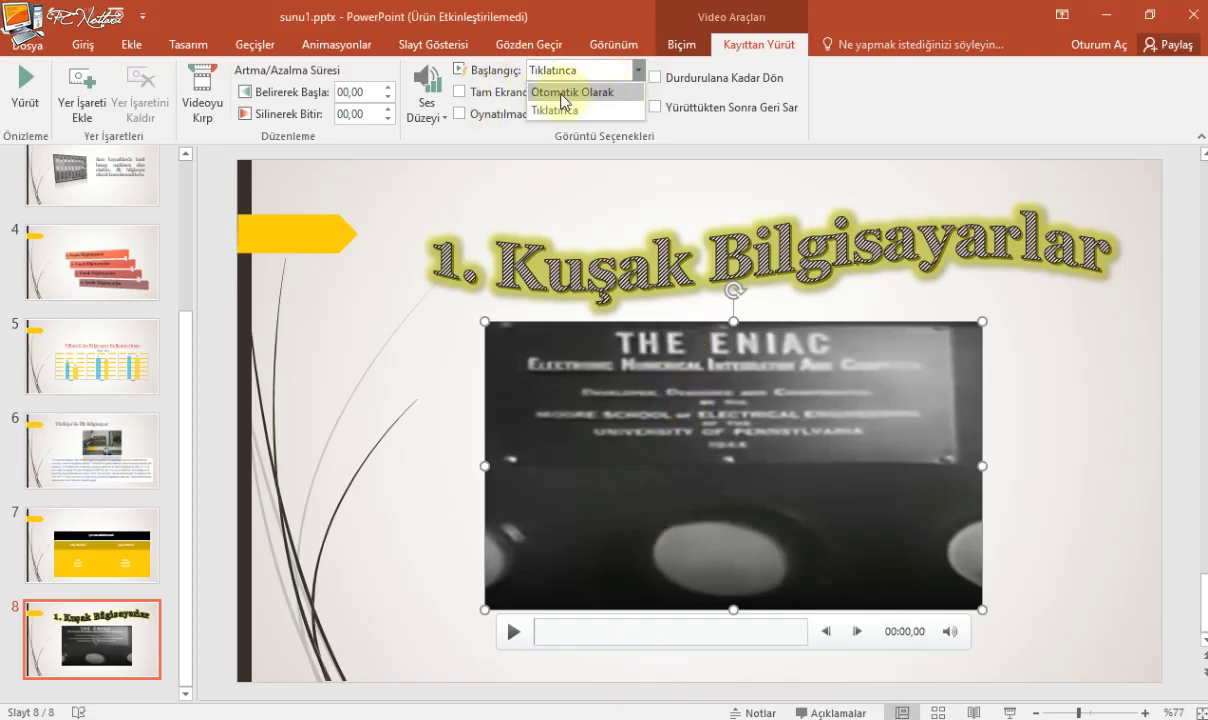
pyautogui.click(560, 92)
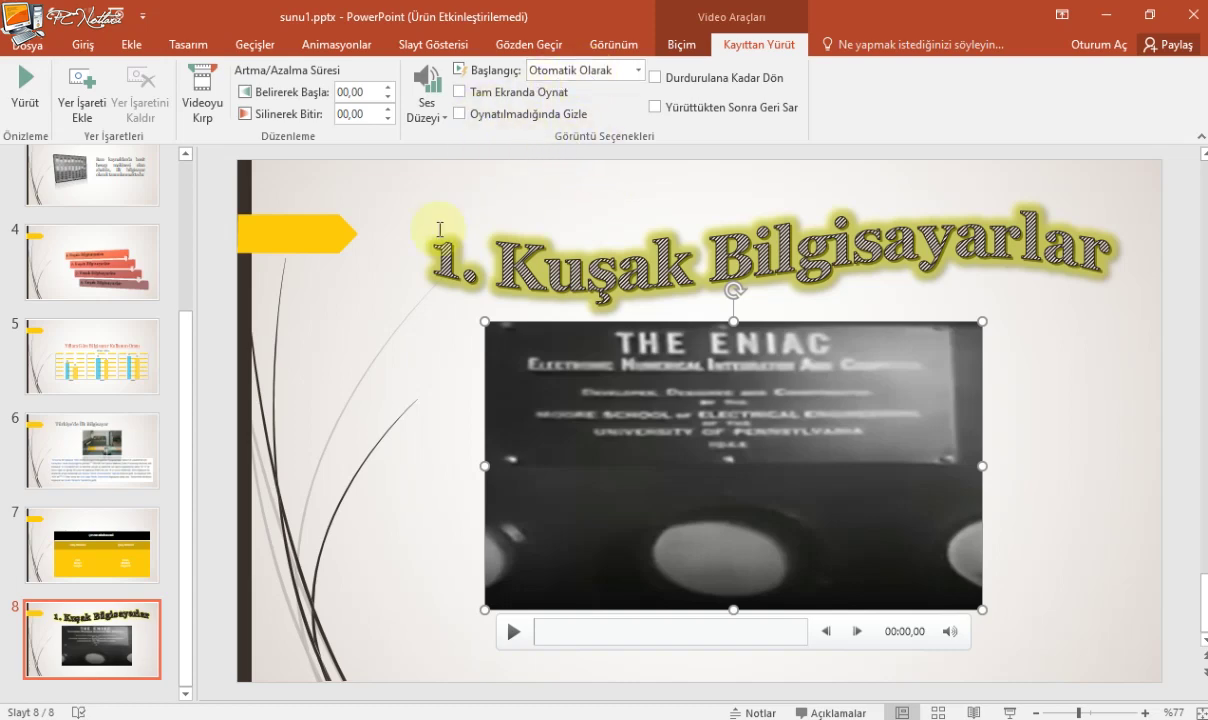
pyautogui.click(97, 535)
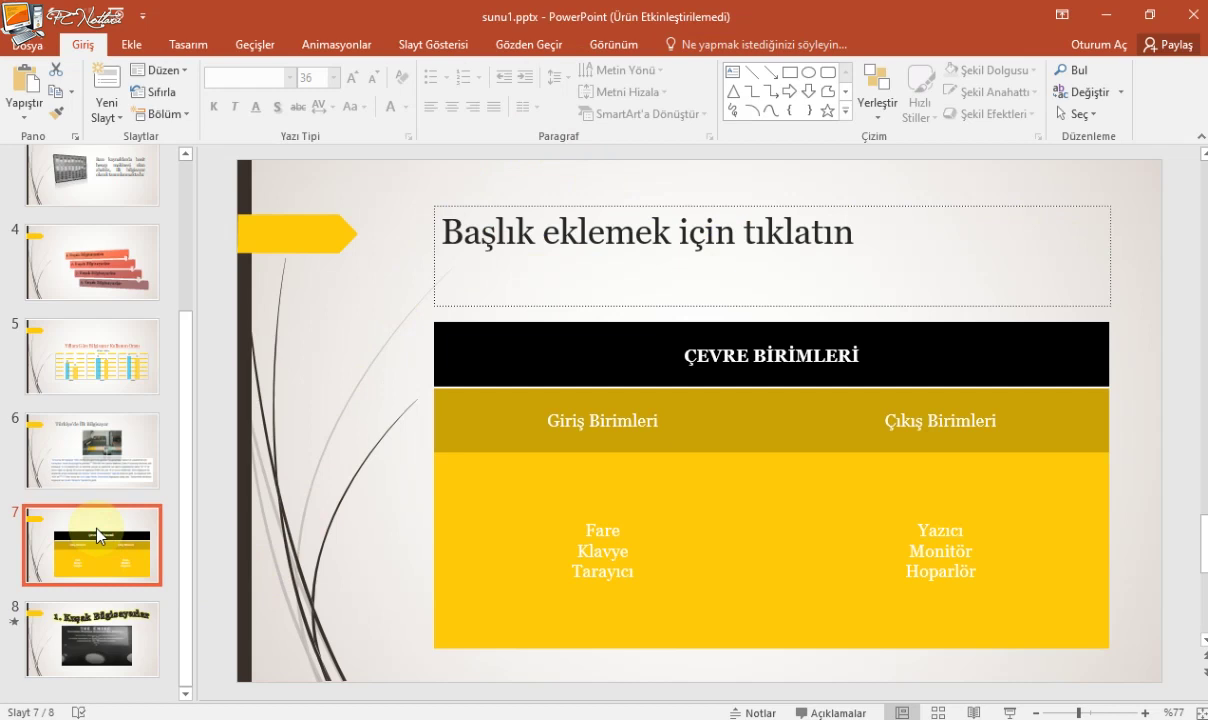
# - Run the show from slide 7 with Shift+F5, advance to slide 8, pause the auto-playing video, and exit
pyautogui.hotkey('shift', 'F5')
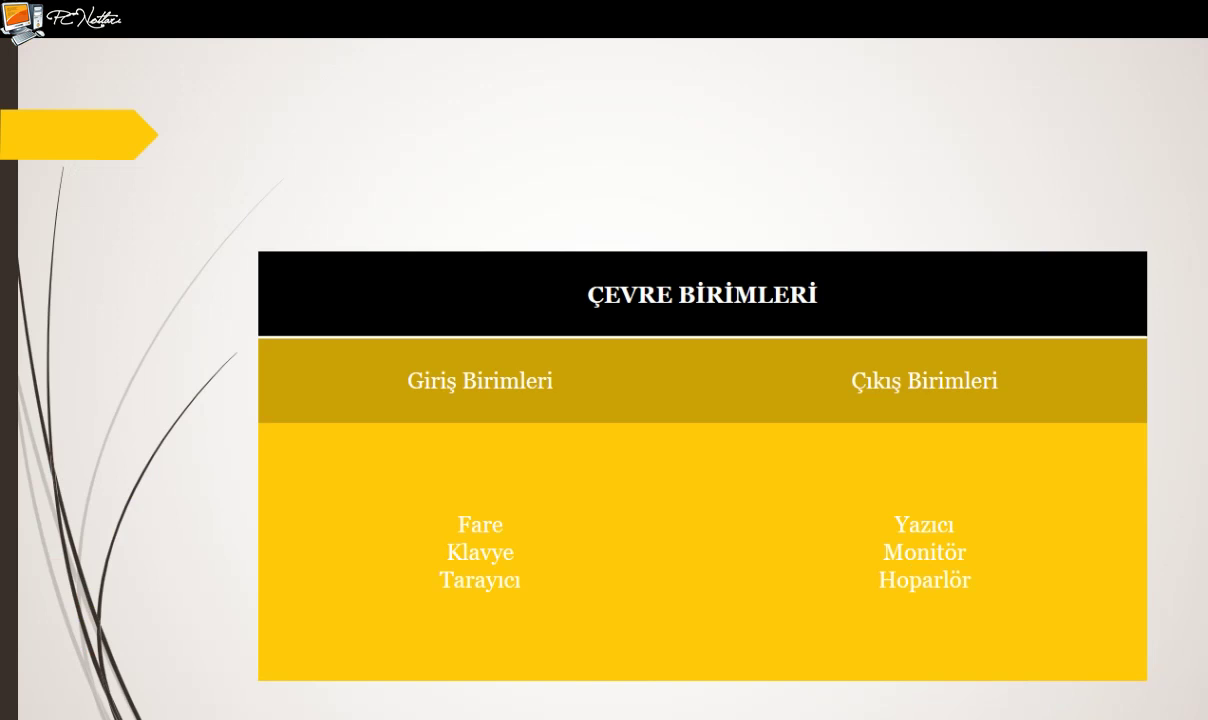
pyautogui.click(219, 532)
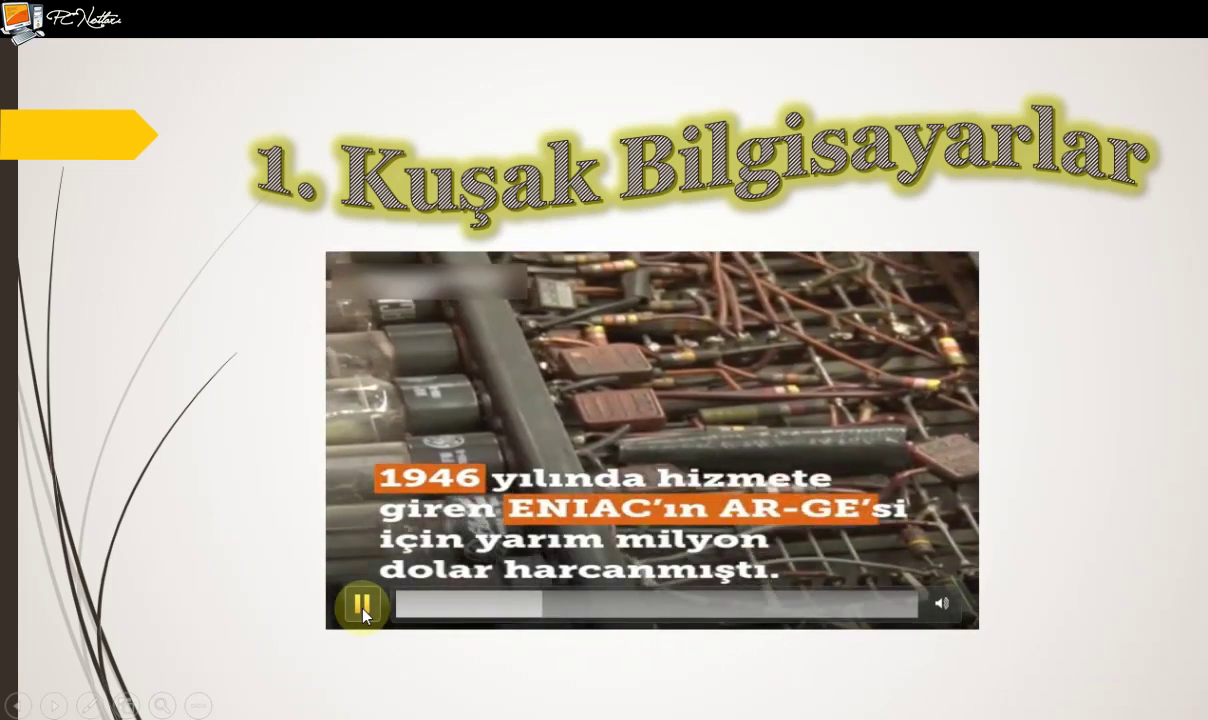
pyautogui.click(362, 605)
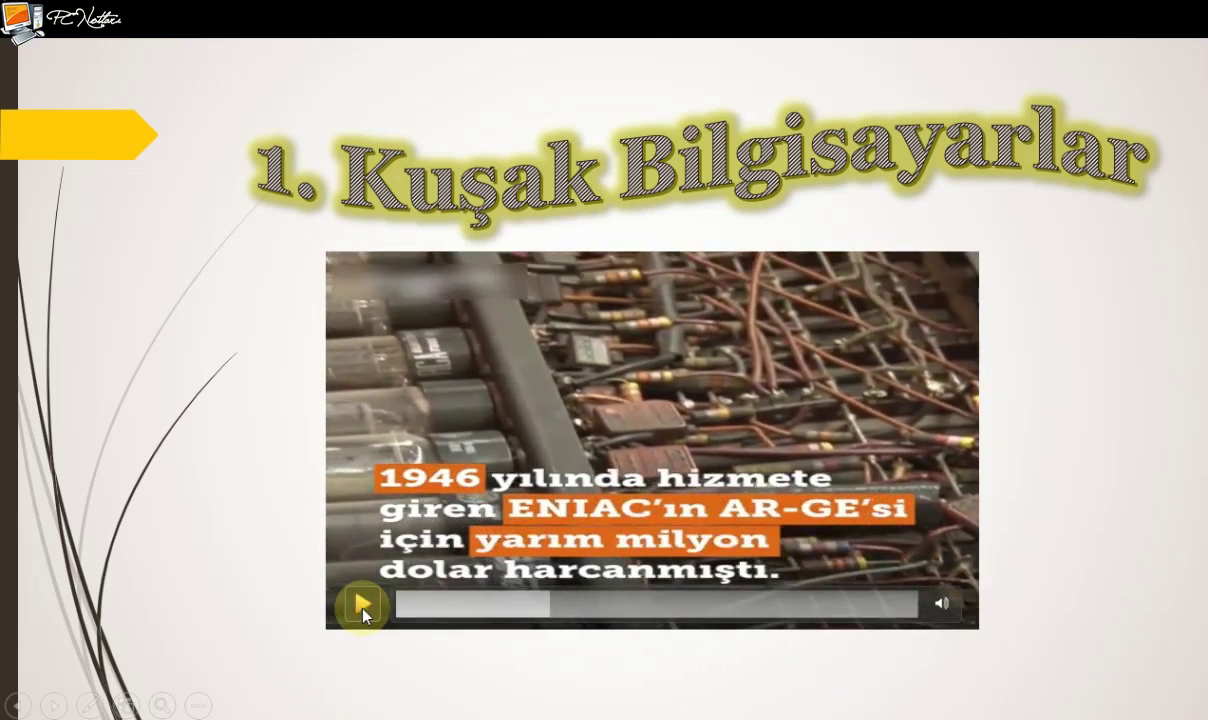
pyautogui.press('Escape')
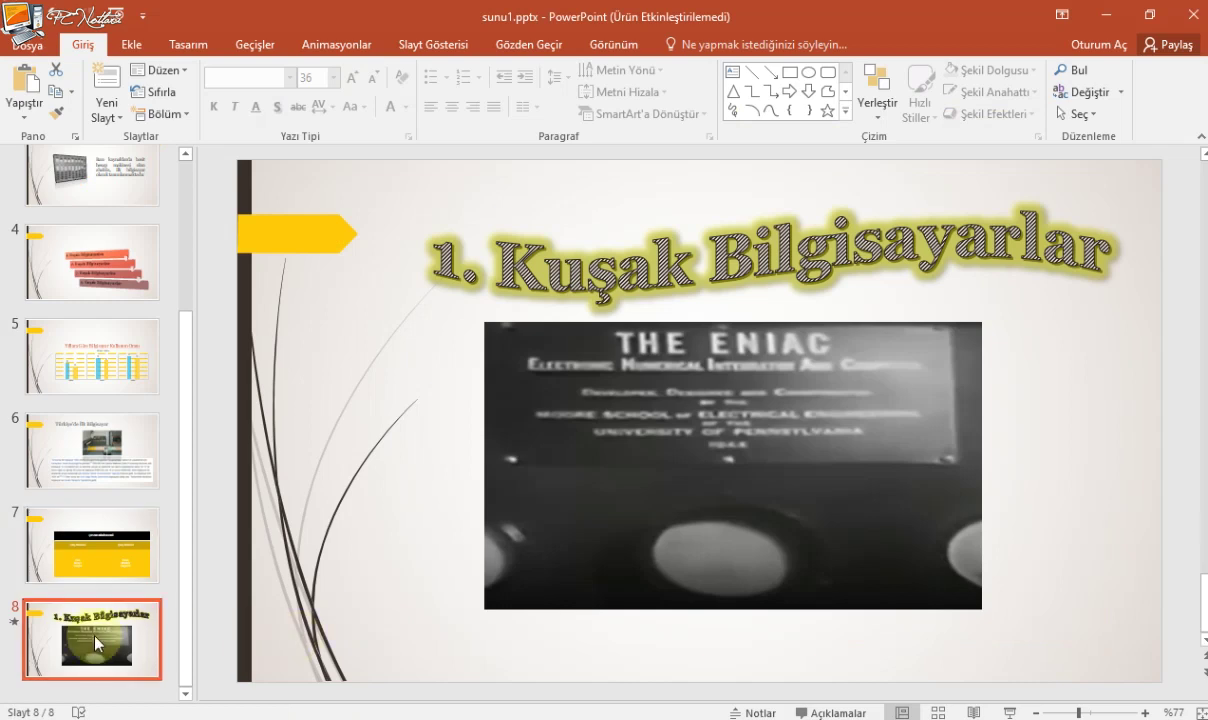